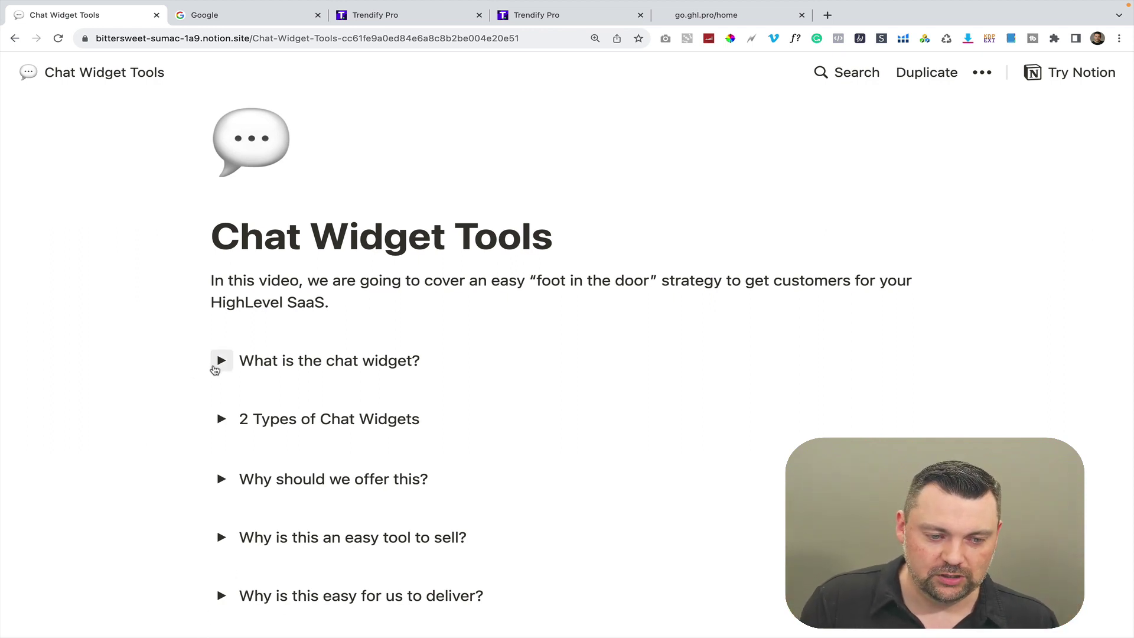
# Step: Read the 'What is the chat widget?' answer, then fold it back up
pyautogui.click(228, 362)
pyautogui.scroll(-3, 539, 334)
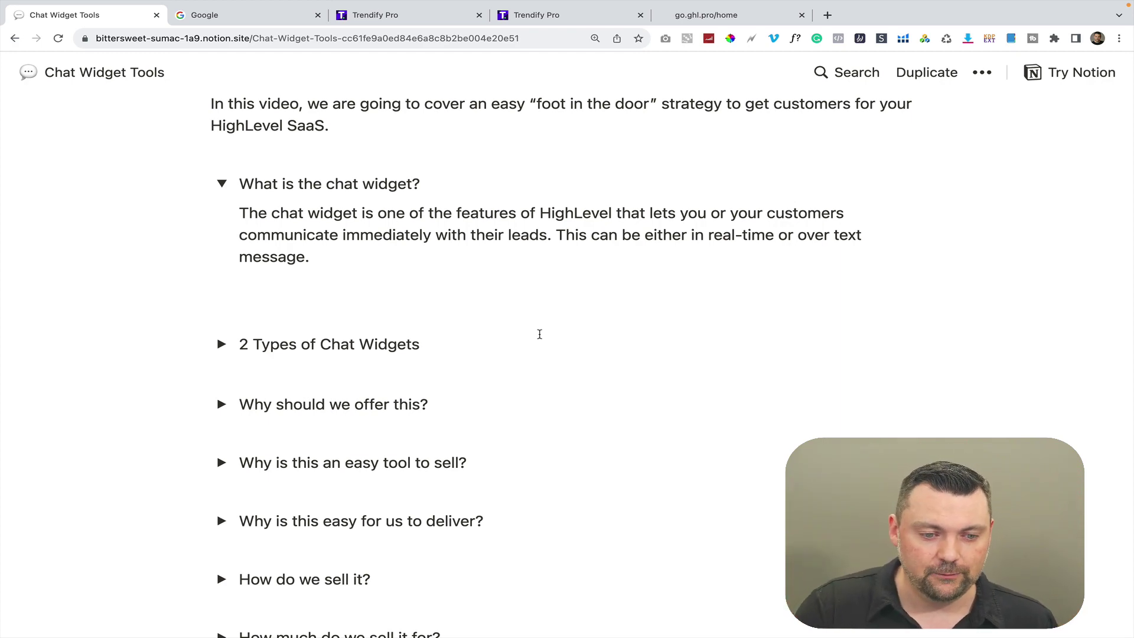
pyautogui.click(221, 184)
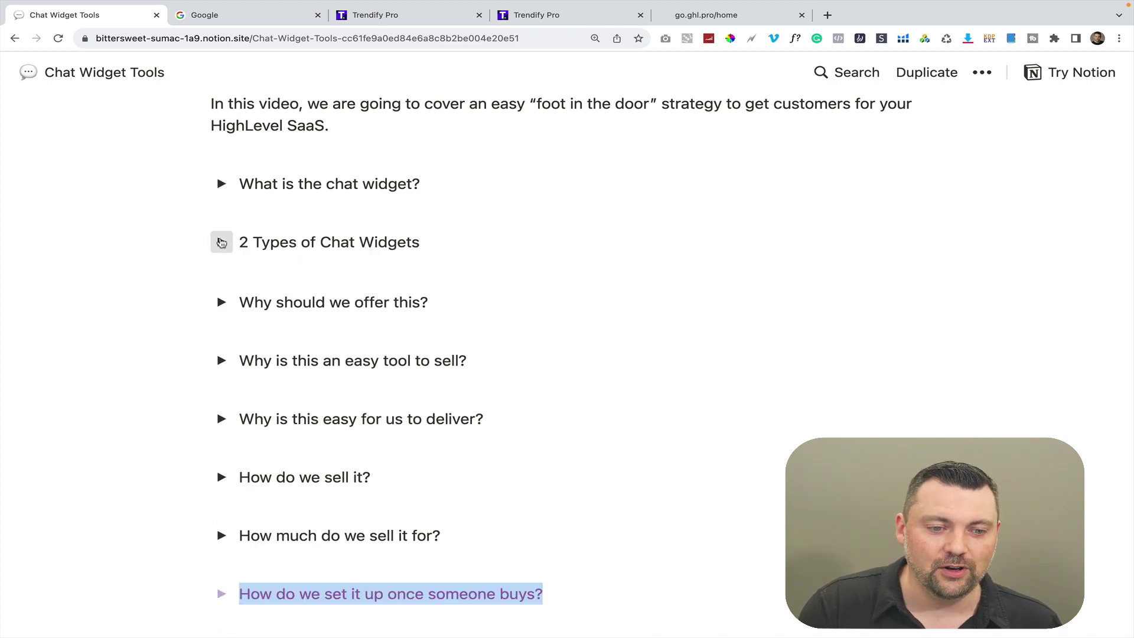
# Step: Open '2 Types of Chat Widgets' and its Website Chat Widget example screenshot
pyautogui.click(222, 243)
pyautogui.scroll(-1, 701, 322)
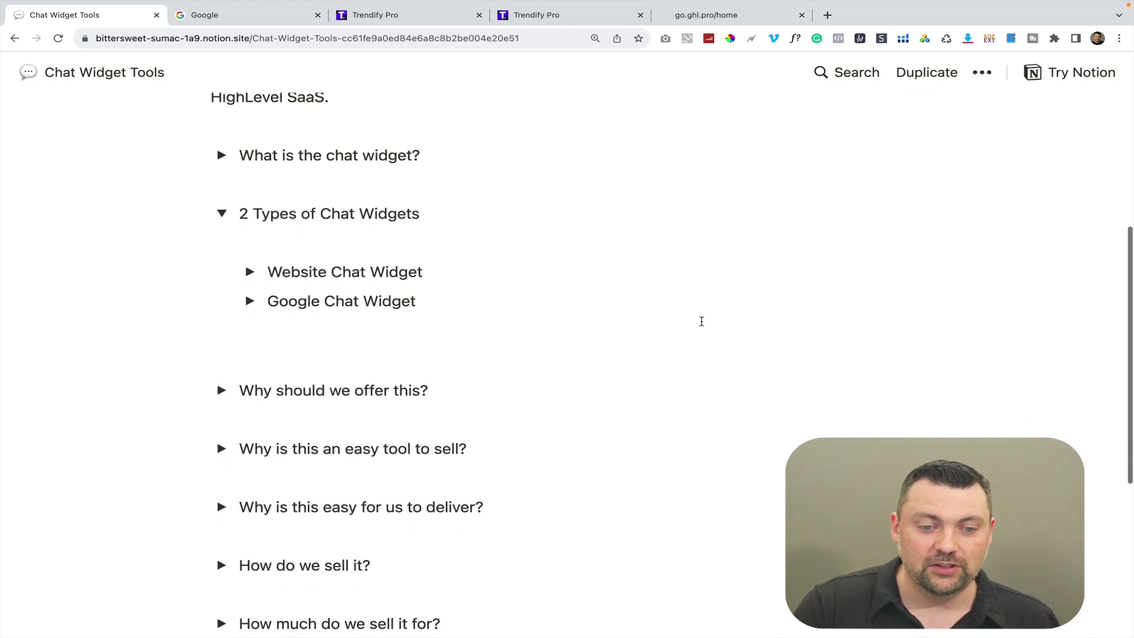
pyautogui.click(250, 271)
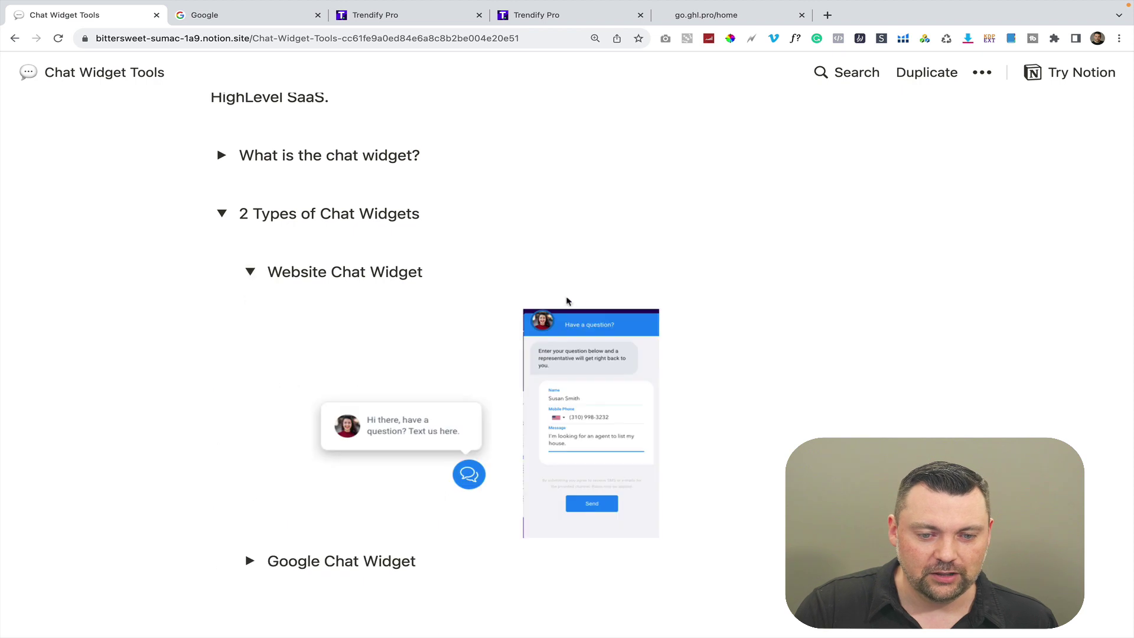
pyautogui.scroll(-1, 738, 358)
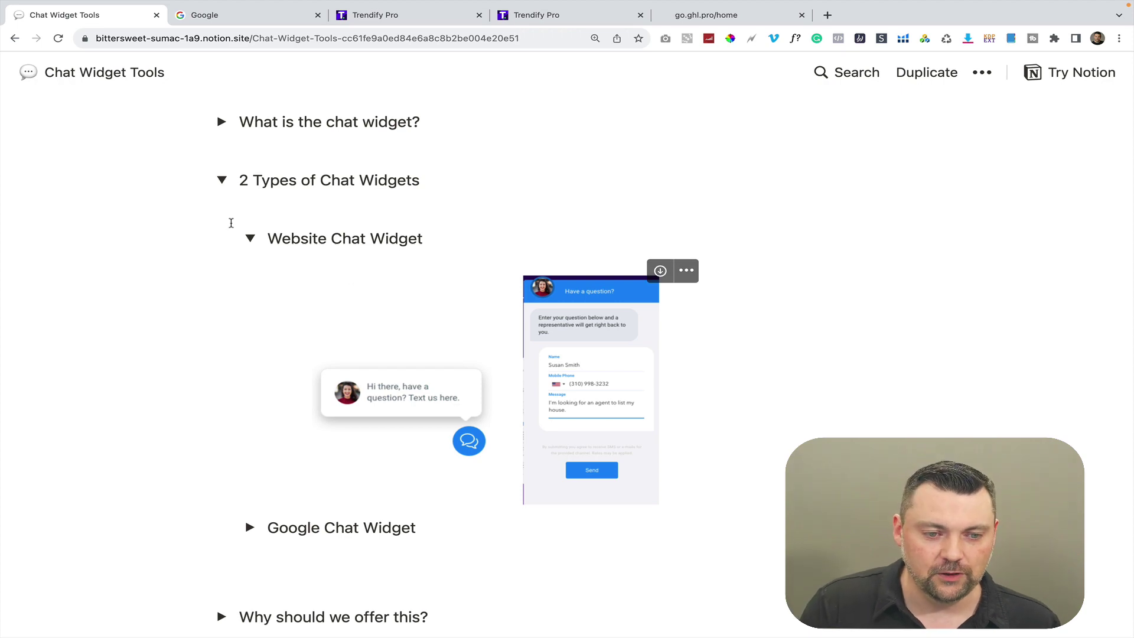
# Step: Hide the Website Chat Widget screenshot, then preview and refold the Google Chat Widget example
pyautogui.click(250, 238)
pyautogui.click(250, 267)
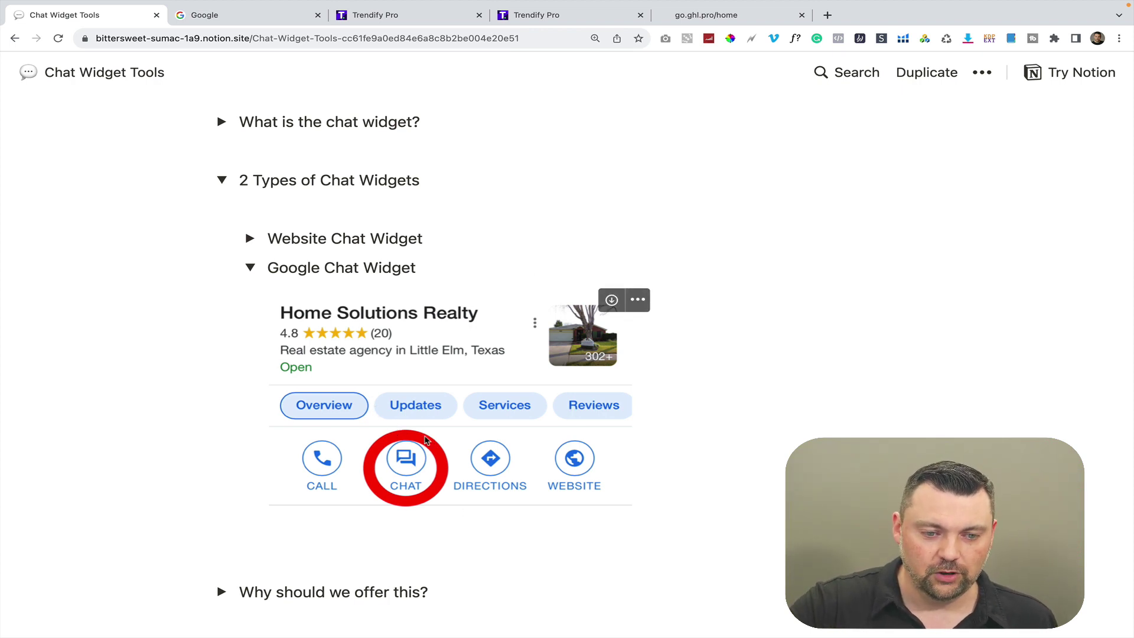
pyautogui.click(250, 269)
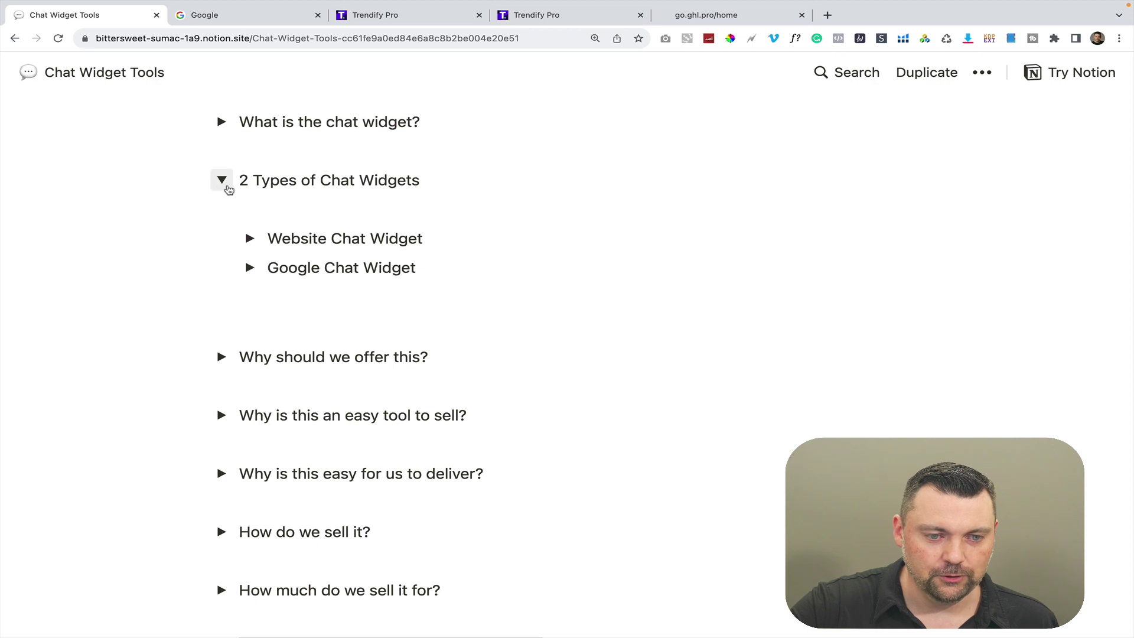
# Step: Collapse '2 Types of Chat Widgets' and open the 'Why should we offer this?' reasoning
pyautogui.click(222, 181)
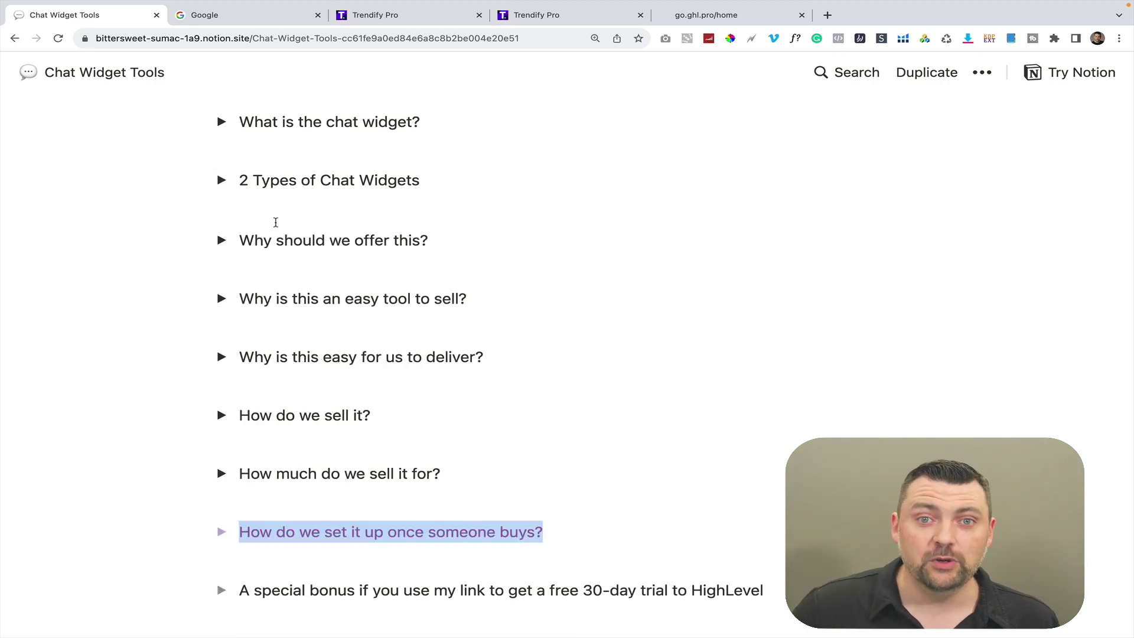
pyautogui.click(223, 241)
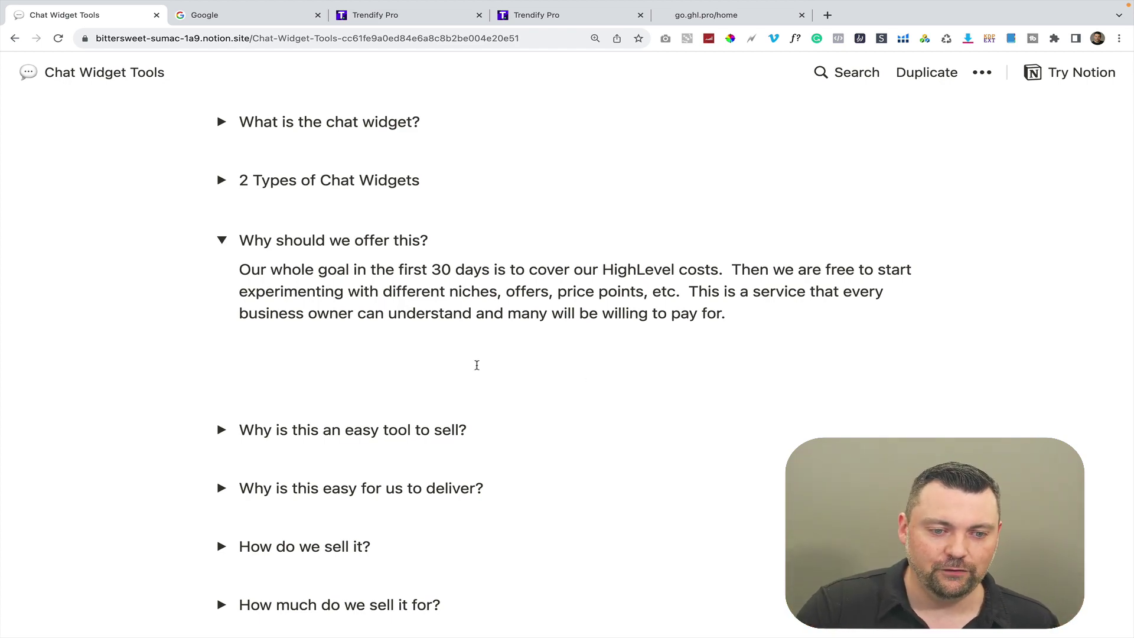
# Step: Close 'Why should we offer this?' and show the three 'Why is this an easy tool to sell?' reasons
pyautogui.click(221, 240)
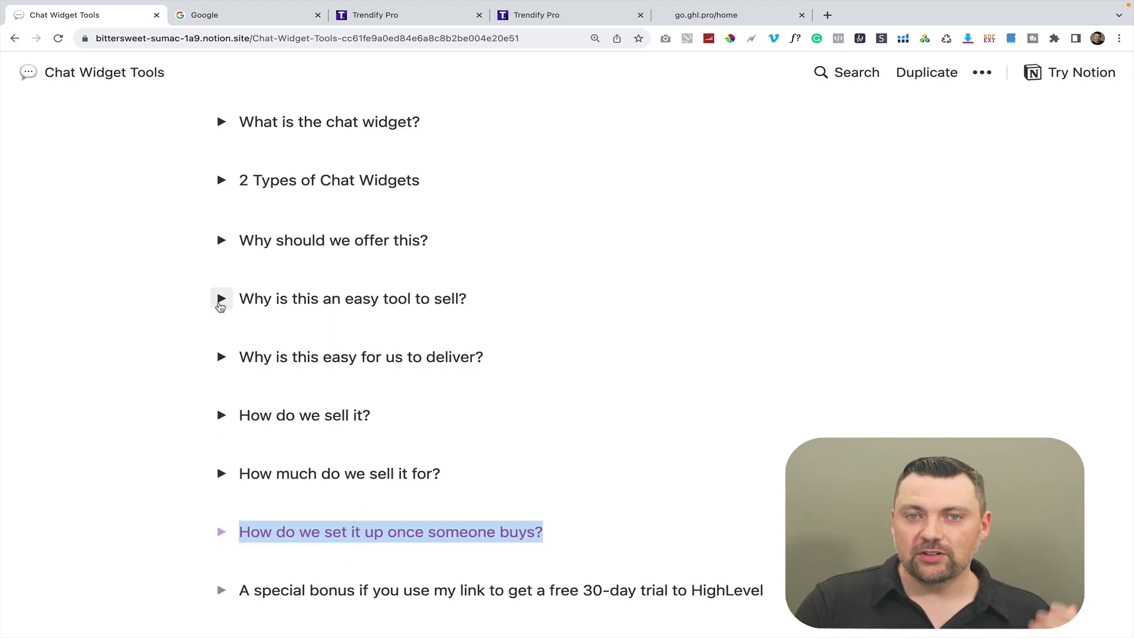
pyautogui.click(221, 299)
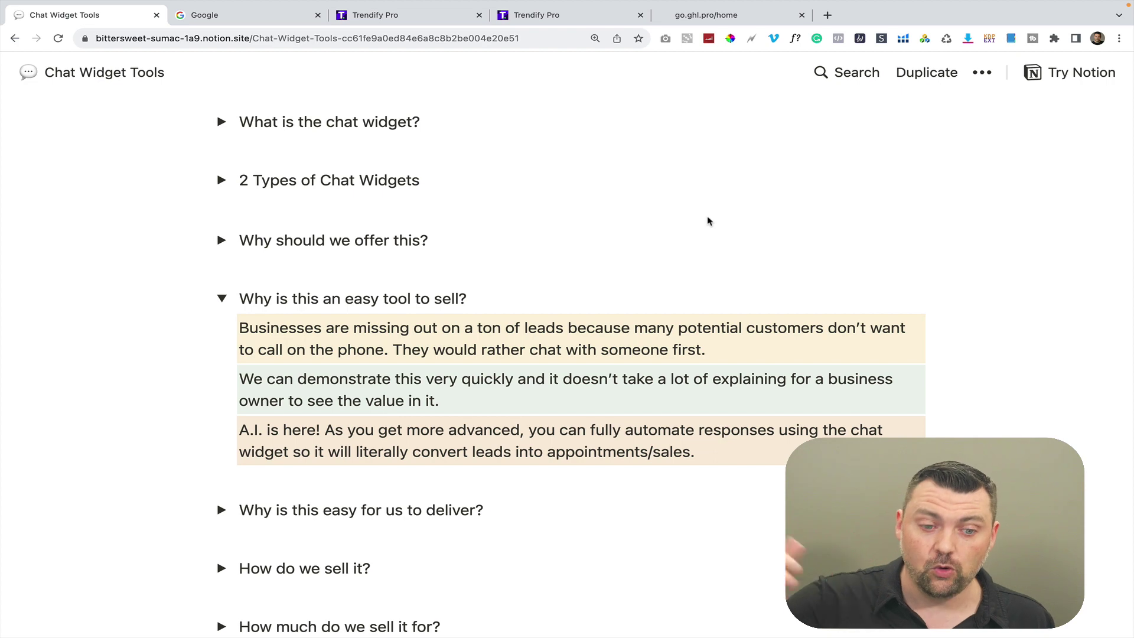
# Step: Fold the easy-to-sell reasons, then read and refold 'Why is this easy for us to deliver?'
pyautogui.click(221, 298)
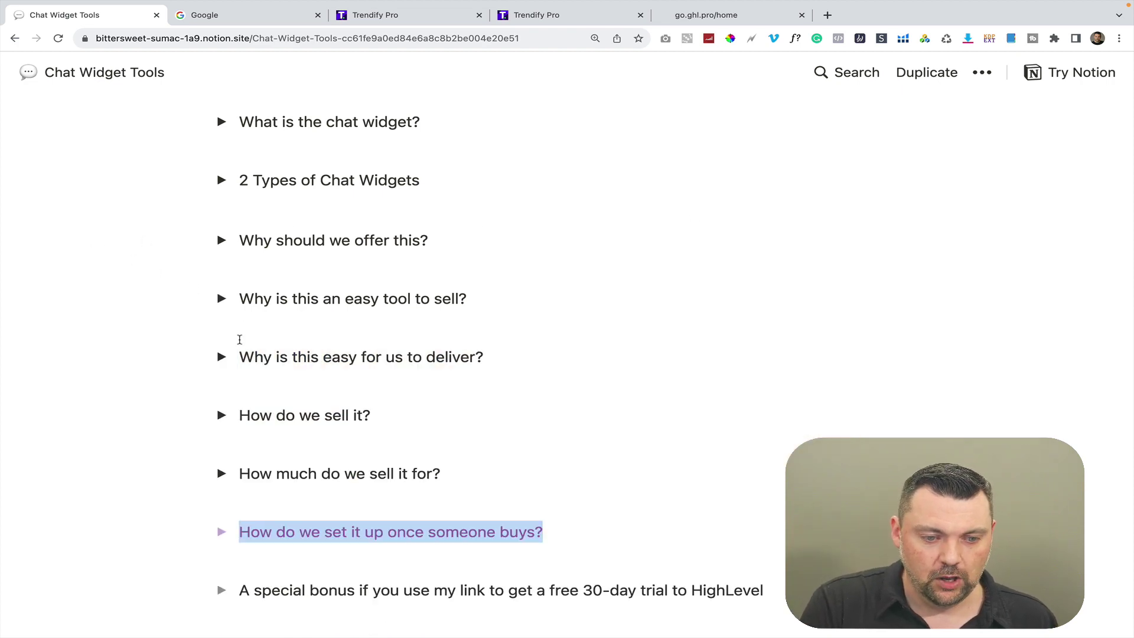
pyautogui.click(221, 356)
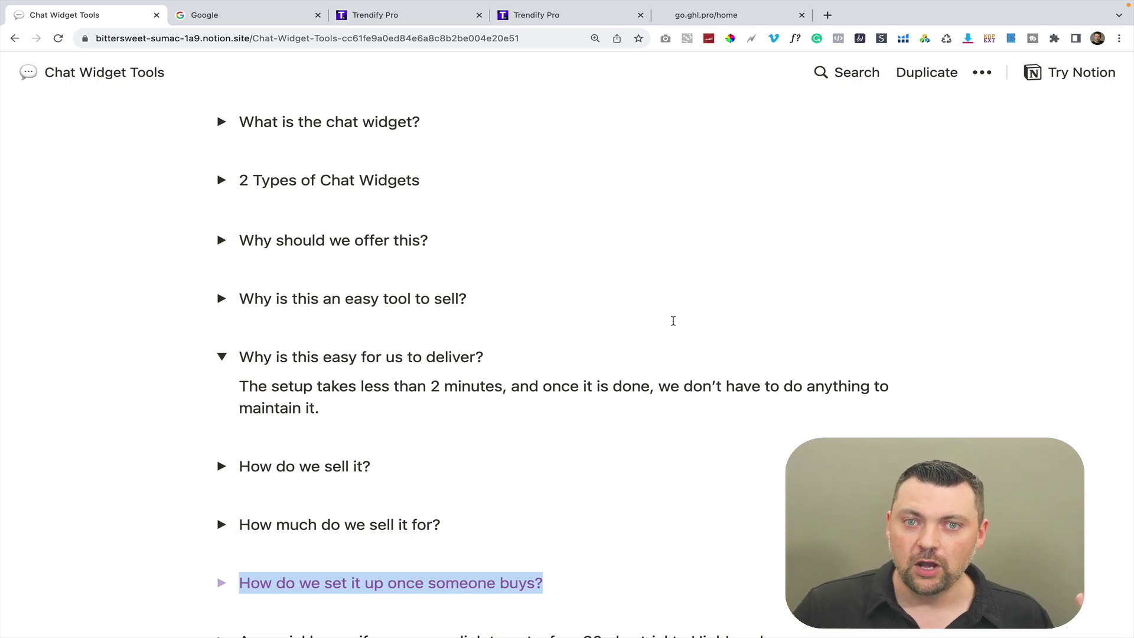
pyautogui.click(223, 358)
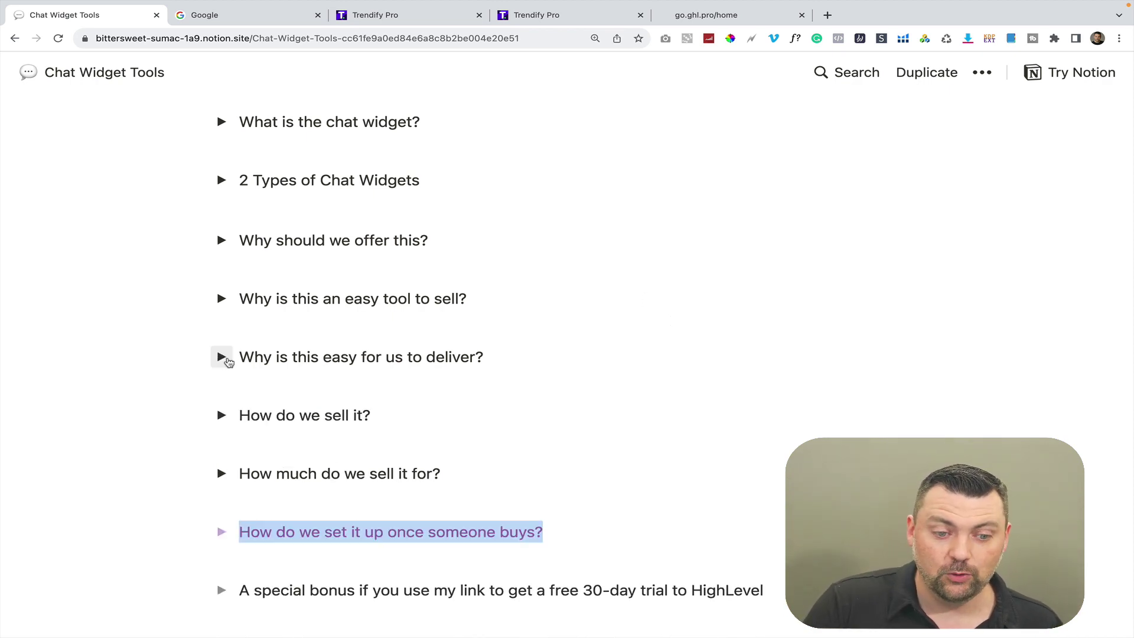
# Step: Open 'How do we sell it?' and list The Tools: HighLevel, Google, Loom, GHLFree.com funnel
pyautogui.click(223, 418)
pyautogui.scroll(-2, 334, 319)
pyautogui.scroll(-3, 334, 319)
pyautogui.click(250, 202)
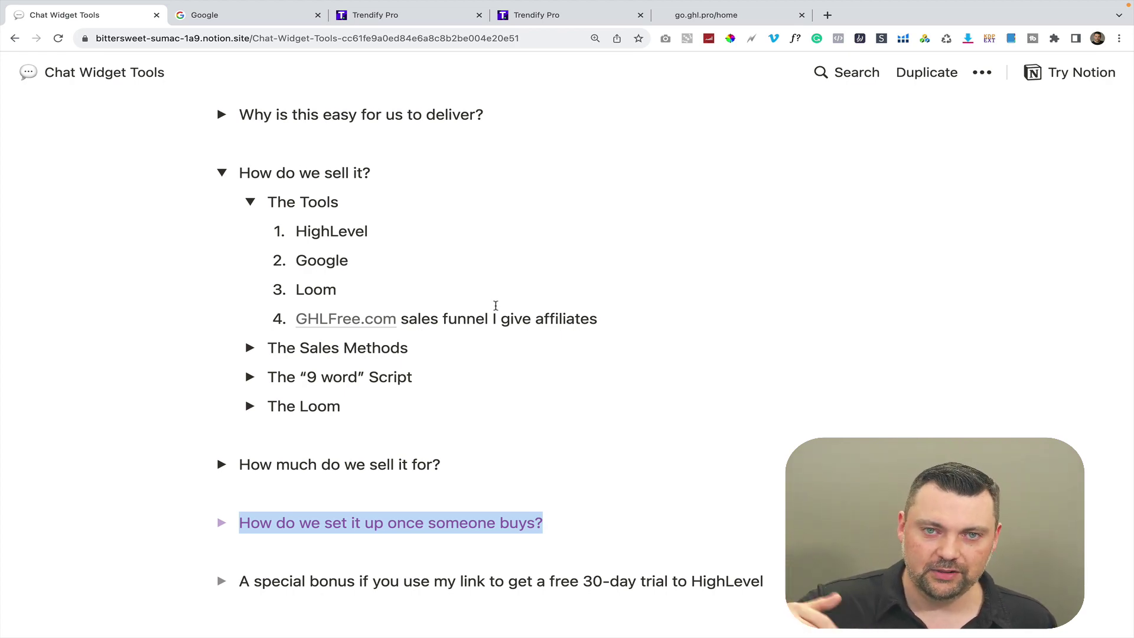
# Step: Fold The Tools, open The Sales Methods, and read the Warm and Hunting Method descriptions
pyautogui.click(250, 205)
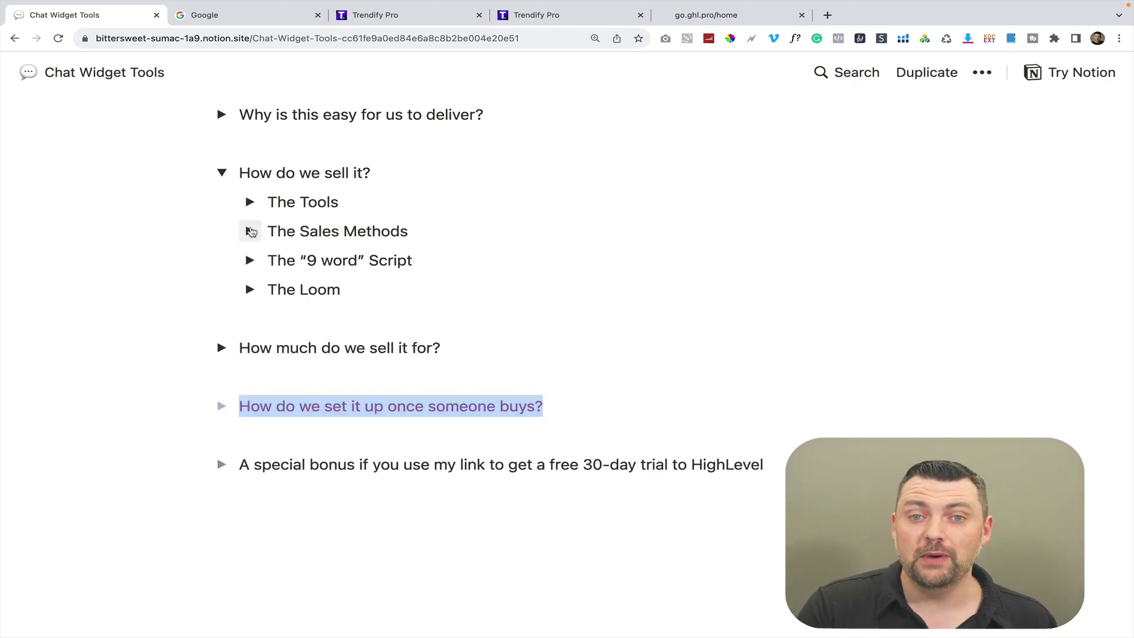
pyautogui.click(251, 232)
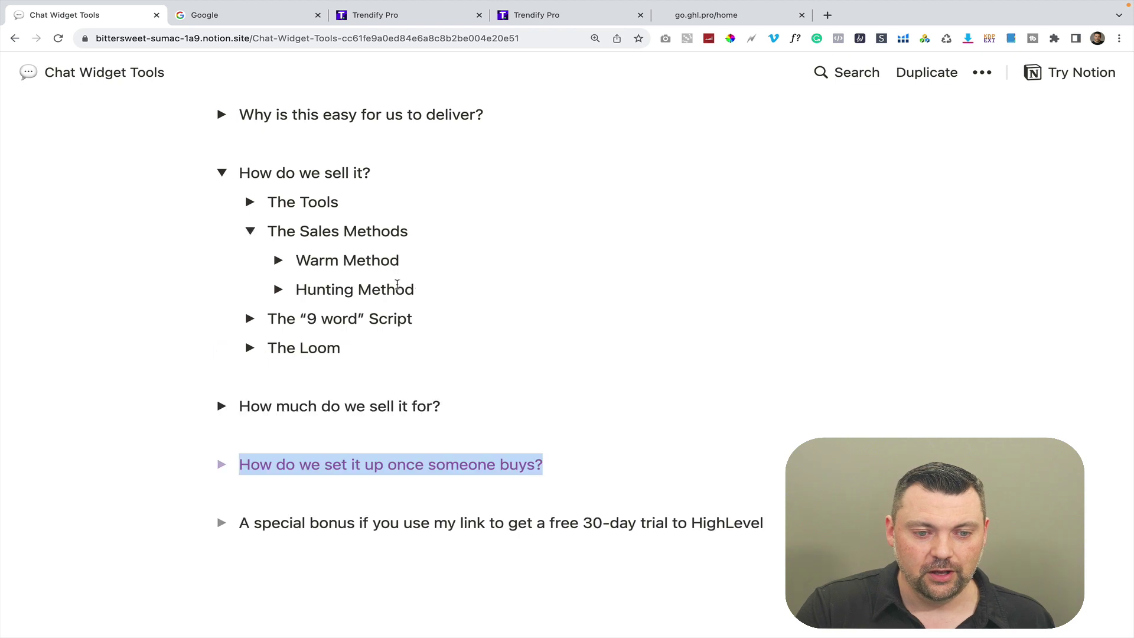
pyautogui.click(279, 260)
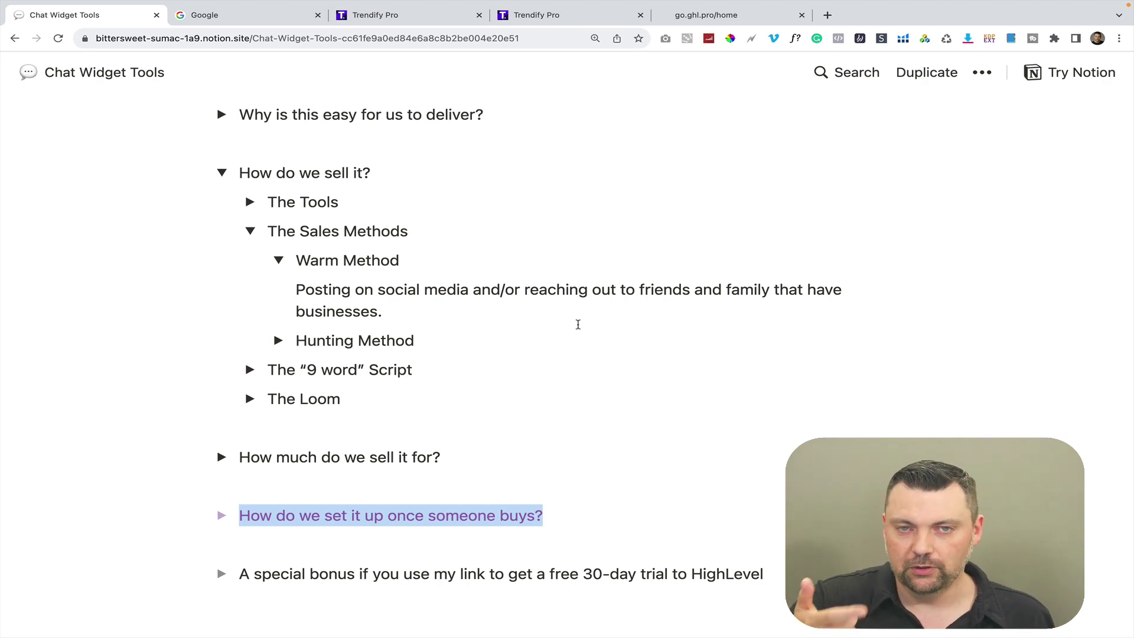
pyautogui.click(278, 259)
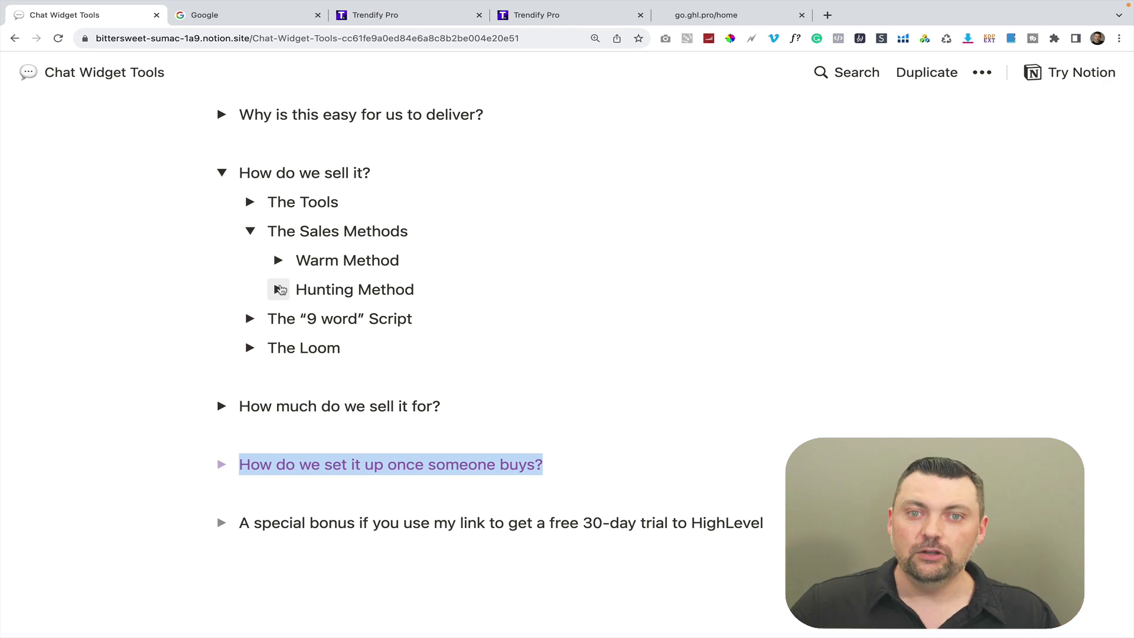
pyautogui.click(279, 290)
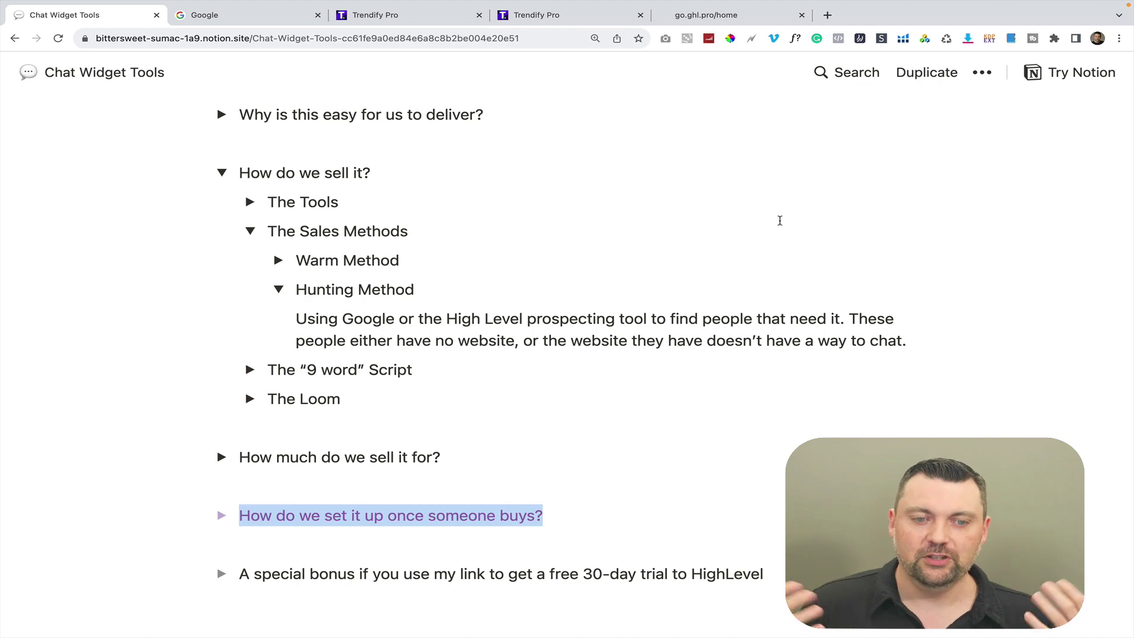
# Step: Fold the Hunting Method and The Sales Methods, then show the 'nine word' Script's double-your-business pitch
pyautogui.click(279, 289)
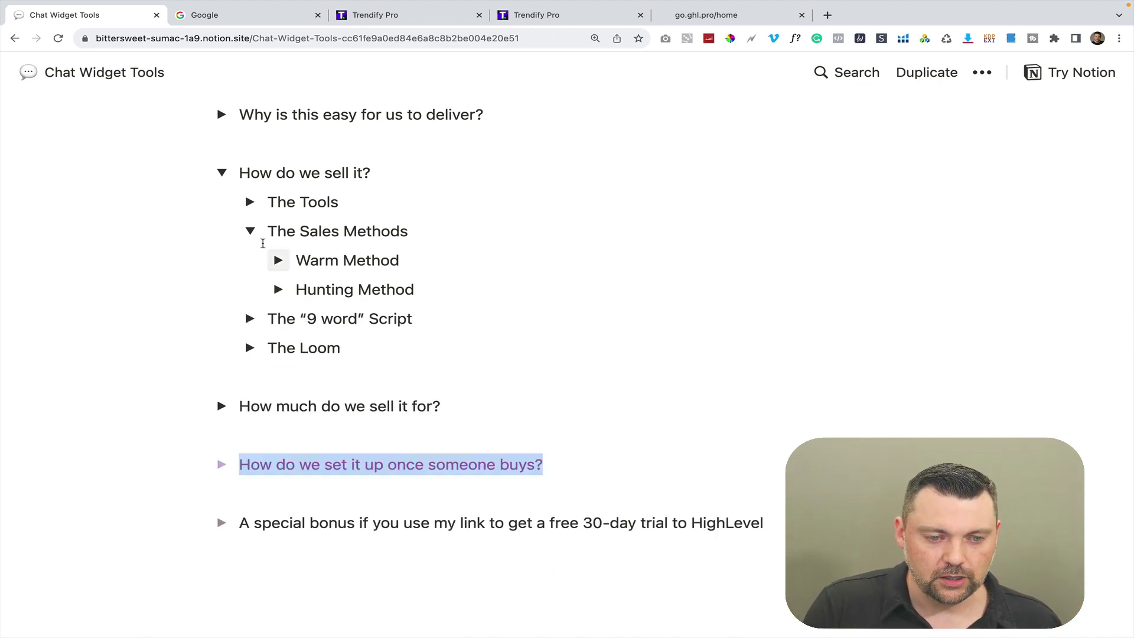
pyautogui.click(249, 231)
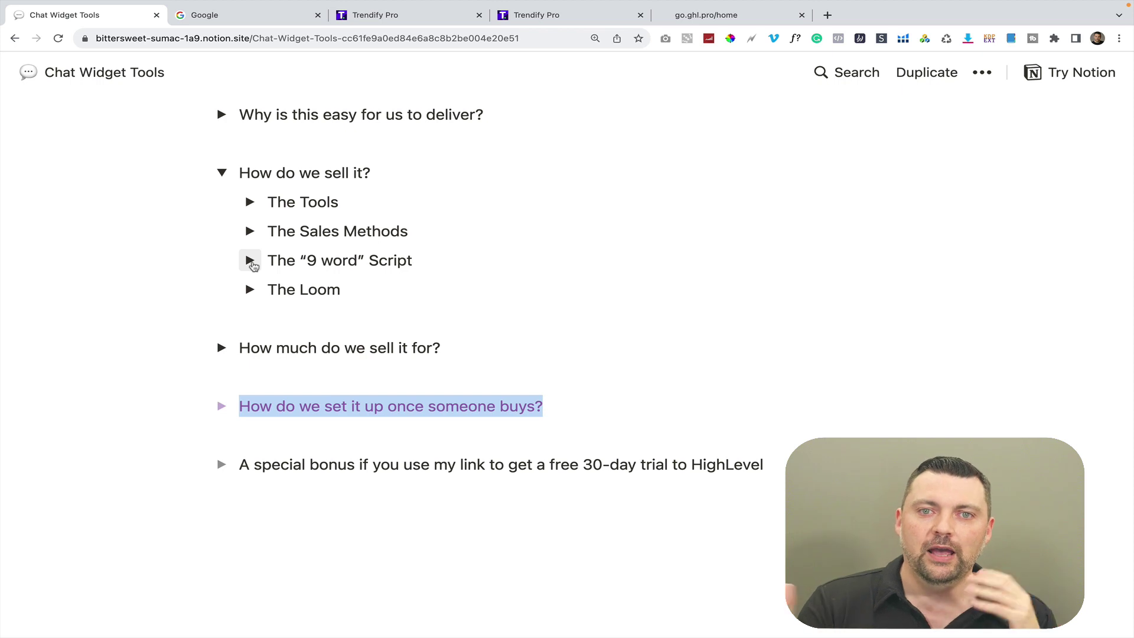
pyautogui.click(250, 260)
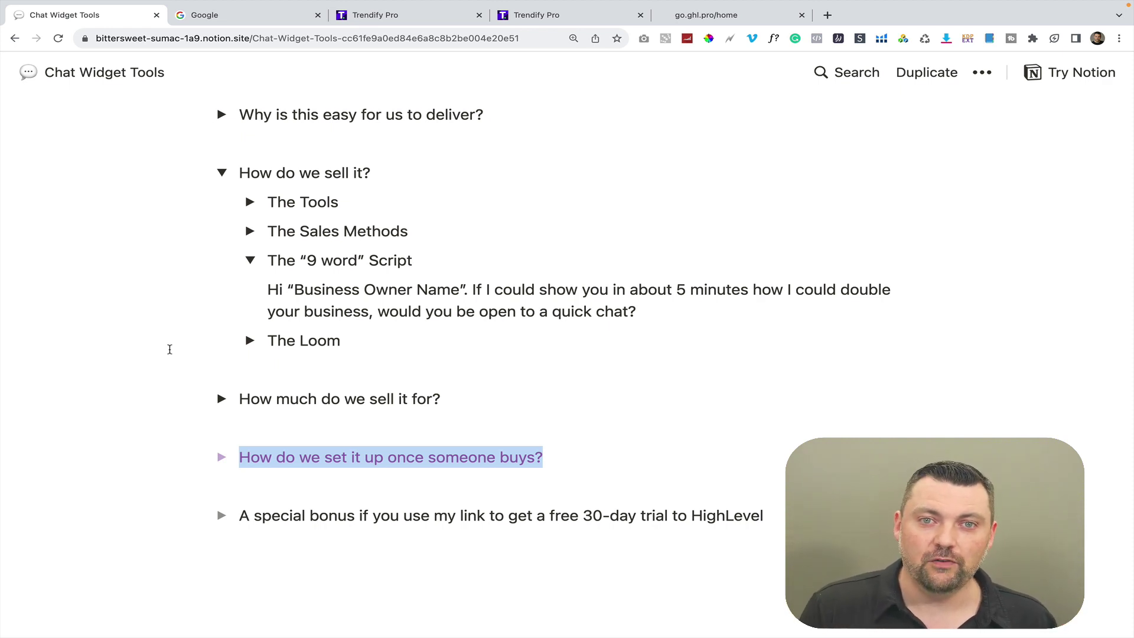
pyautogui.click(250, 261)
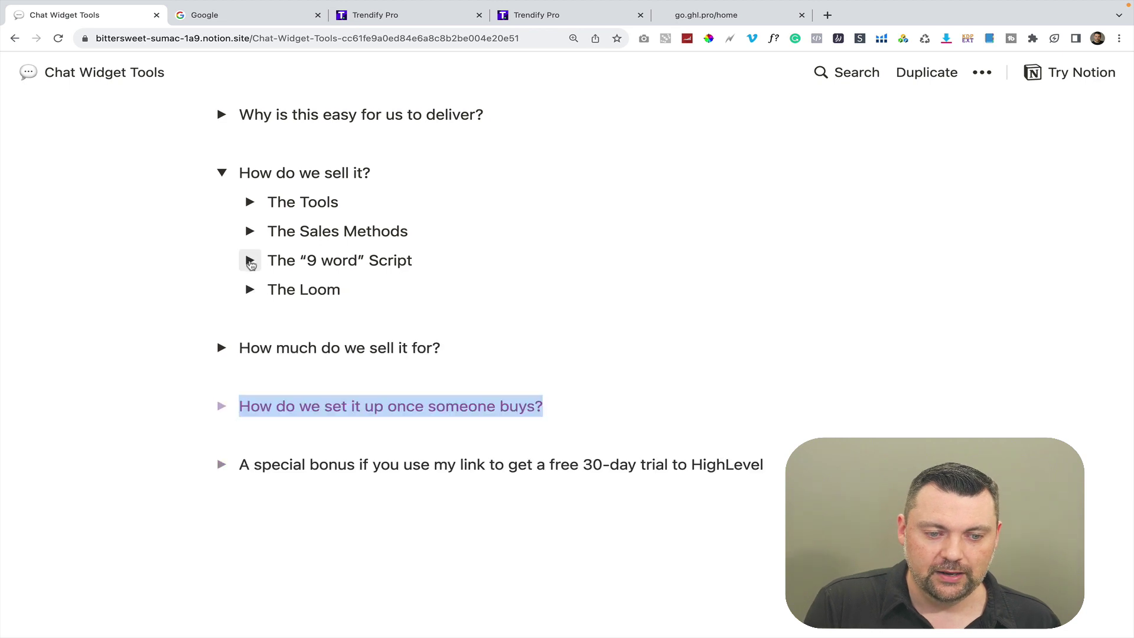
pyautogui.click(255, 296)
pyautogui.scroll(-1, 242, 370)
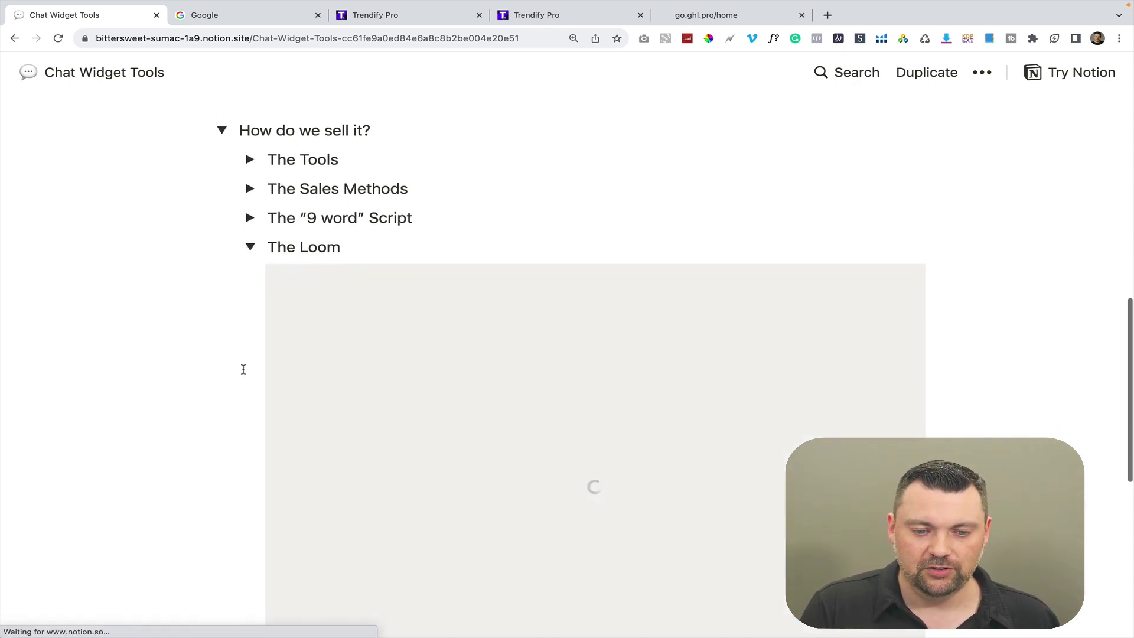
pyautogui.scroll(-2, 243, 369)
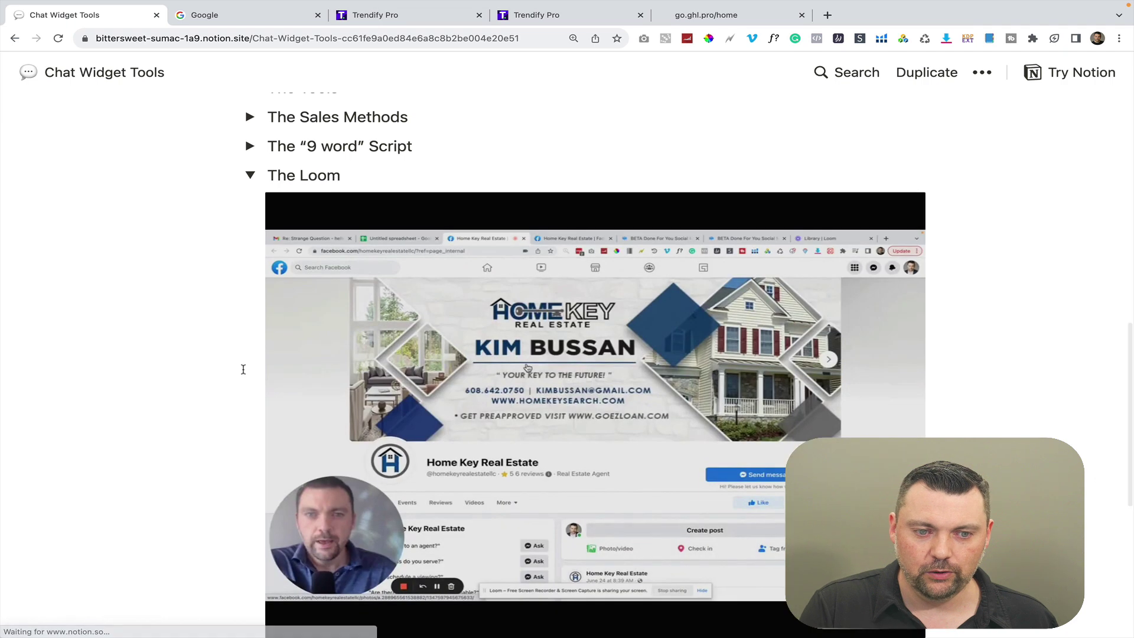
pyautogui.scroll(-1, 232, 327)
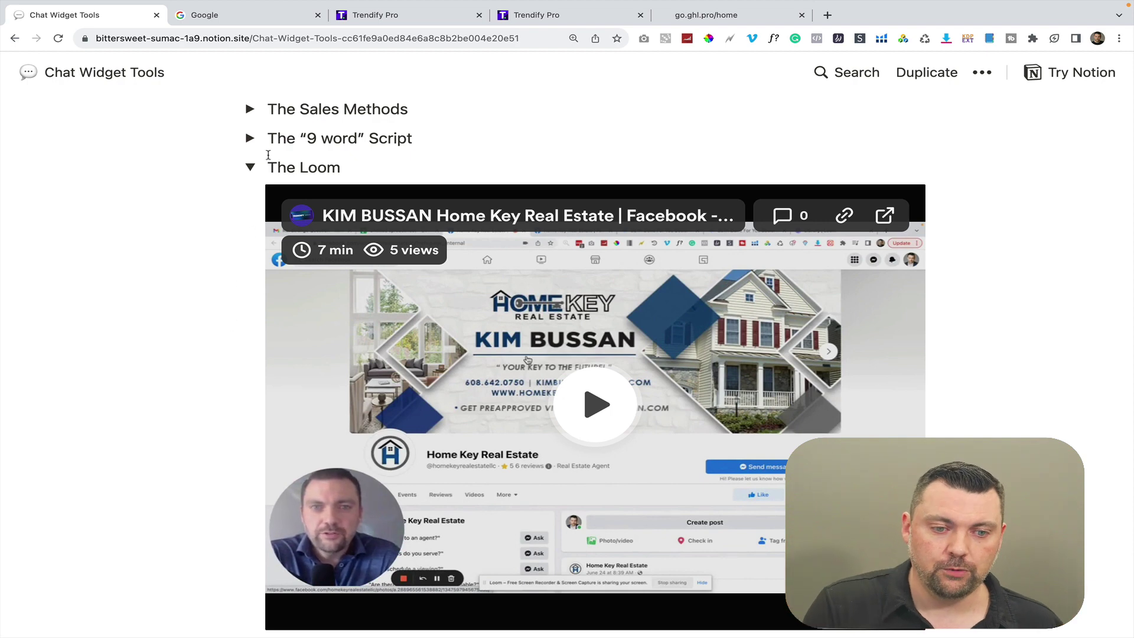
# Step: Collapse The Loom and expand 'How much do we sell it for?' to show $97-$297/mo+
pyautogui.click(249, 167)
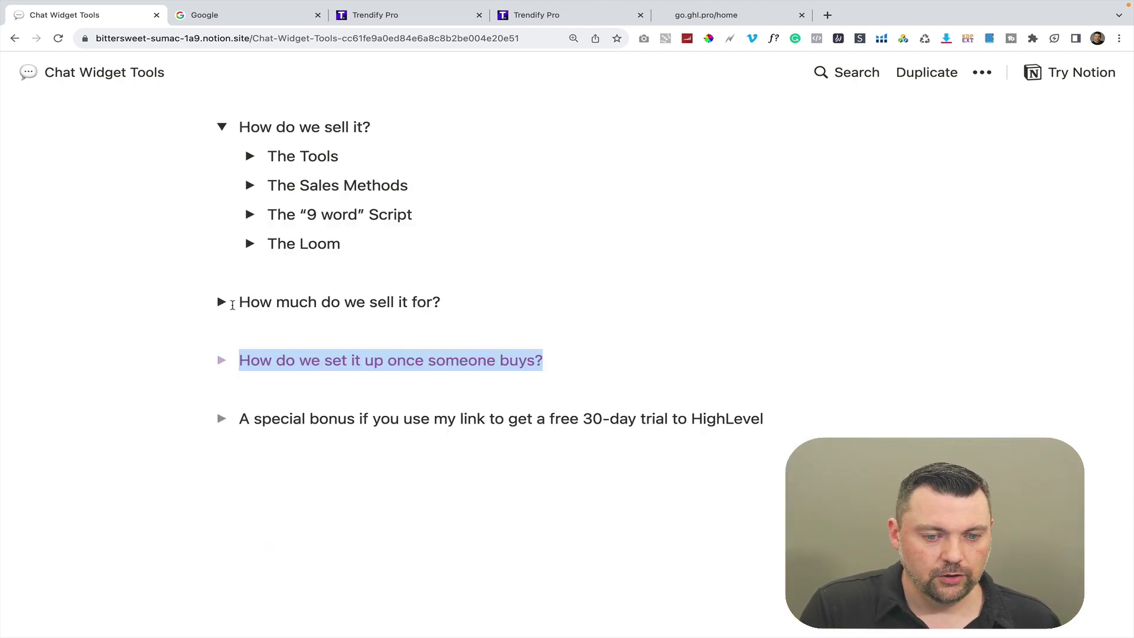
pyautogui.click(216, 312)
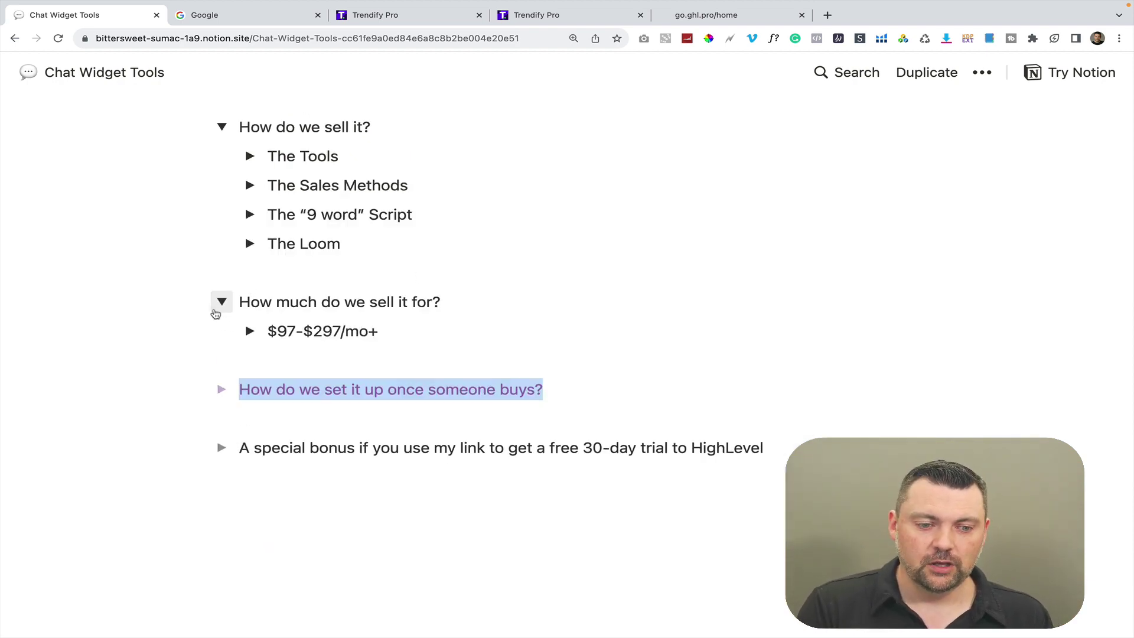
pyautogui.scroll(-1, 381, 311)
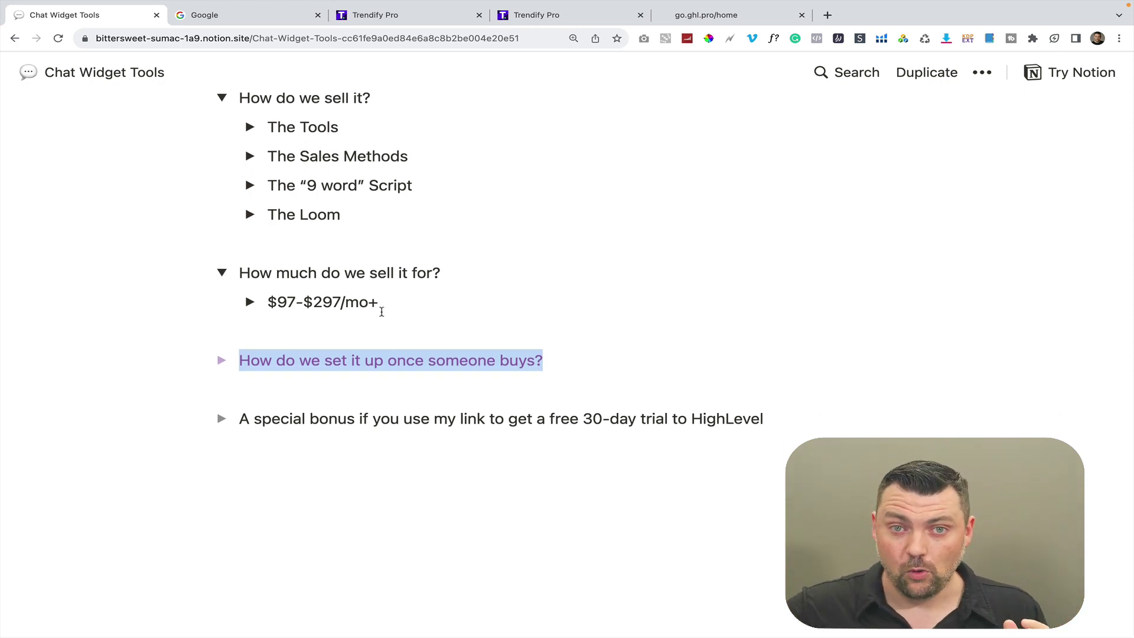
# Step: Review the Podium pricing comparison under $97-$297/mo+, then switch to the HighLevel Prospect Accounts tab
pyautogui.click(250, 302)
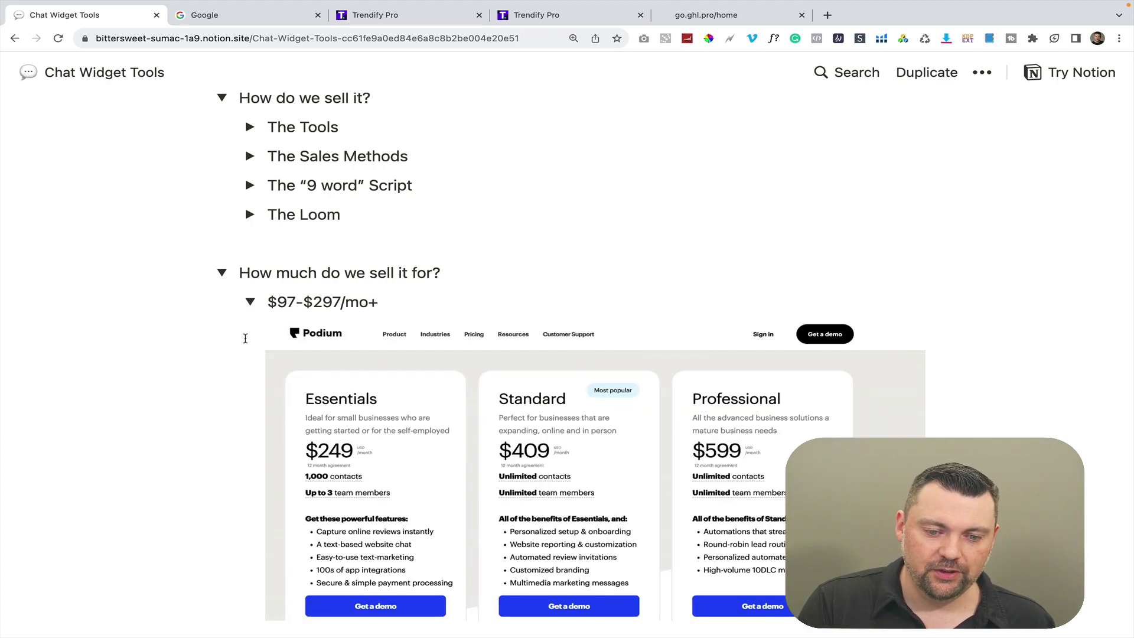
pyautogui.scroll(-3, 246, 338)
pyautogui.scroll(-1, 245, 338)
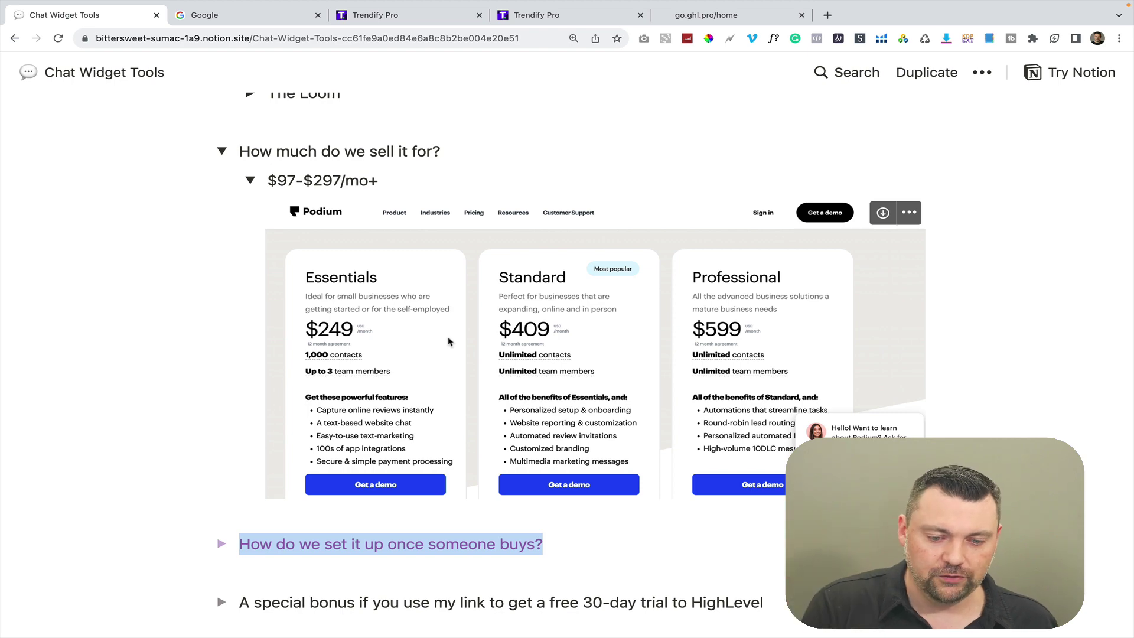
pyautogui.scroll(-3, 420, 340)
pyautogui.scroll(2, 421, 341)
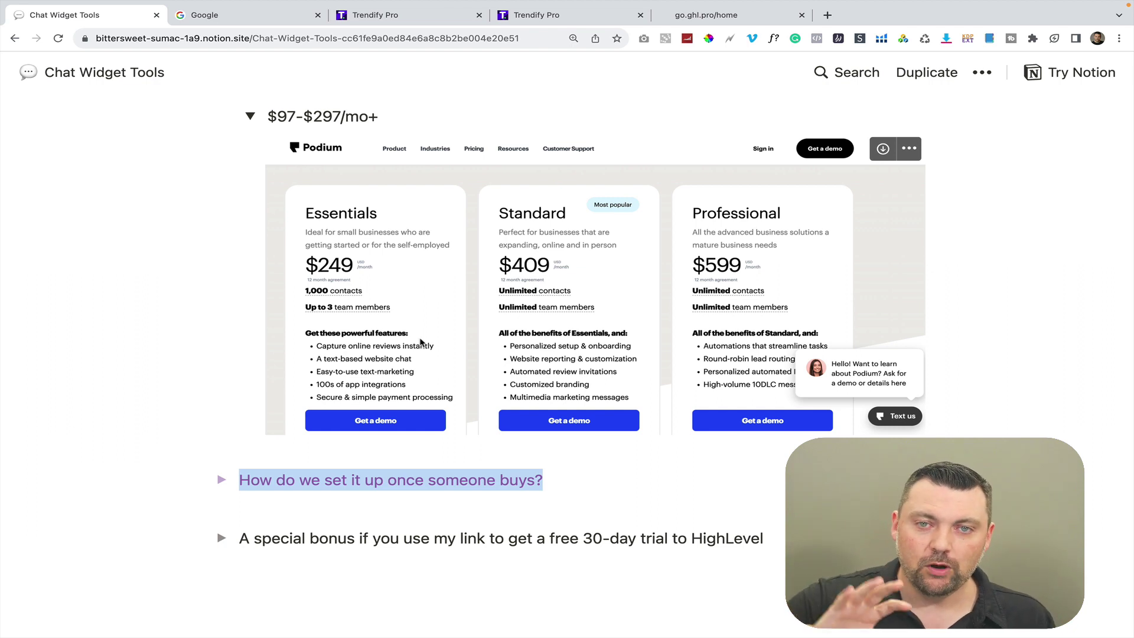
pyautogui.click(372, 16)
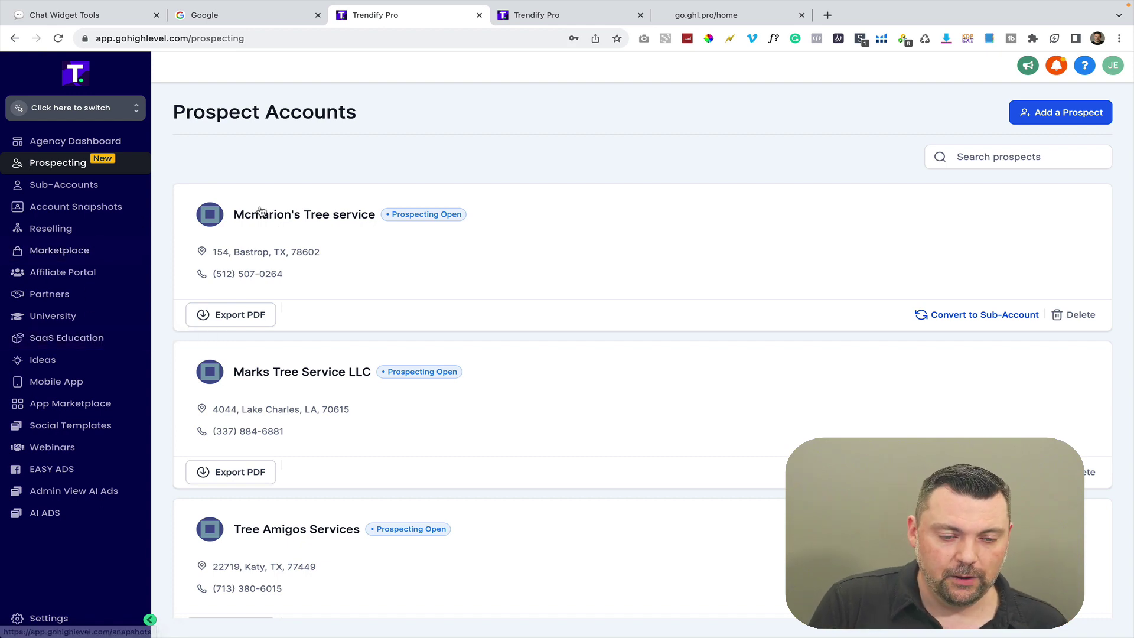
# Step: Start a new prospect and search the map for 'Tree Service in Madison WI', choosing the Madison suggestion
pyautogui.click(1059, 115)
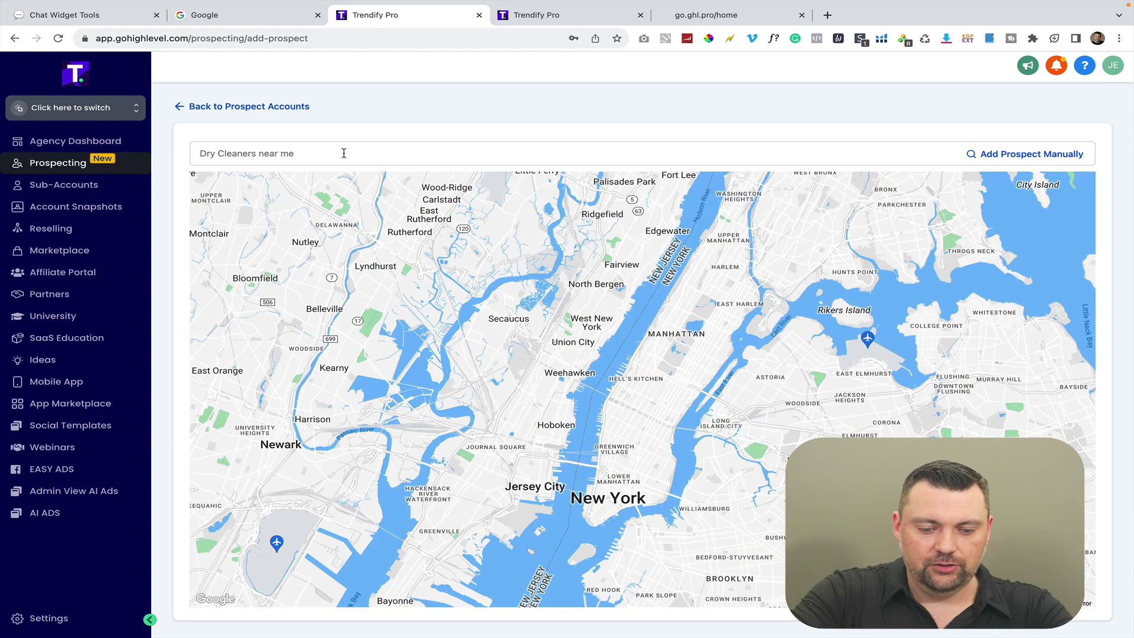
pyautogui.click(344, 153)
pyautogui.write('T')
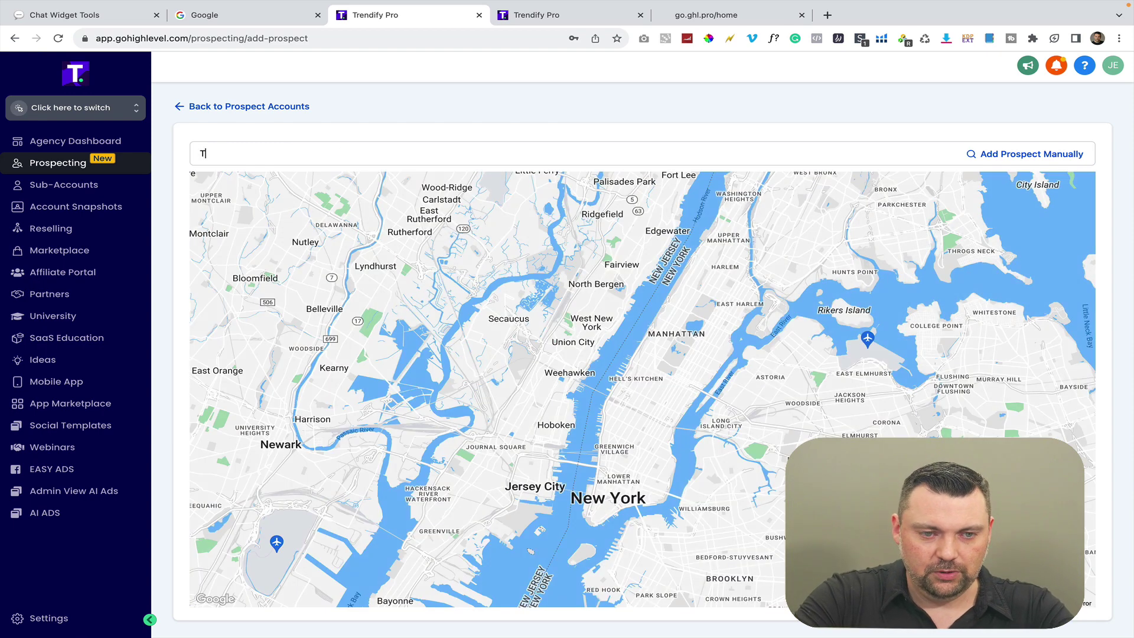
pyautogui.write('ree Service in')
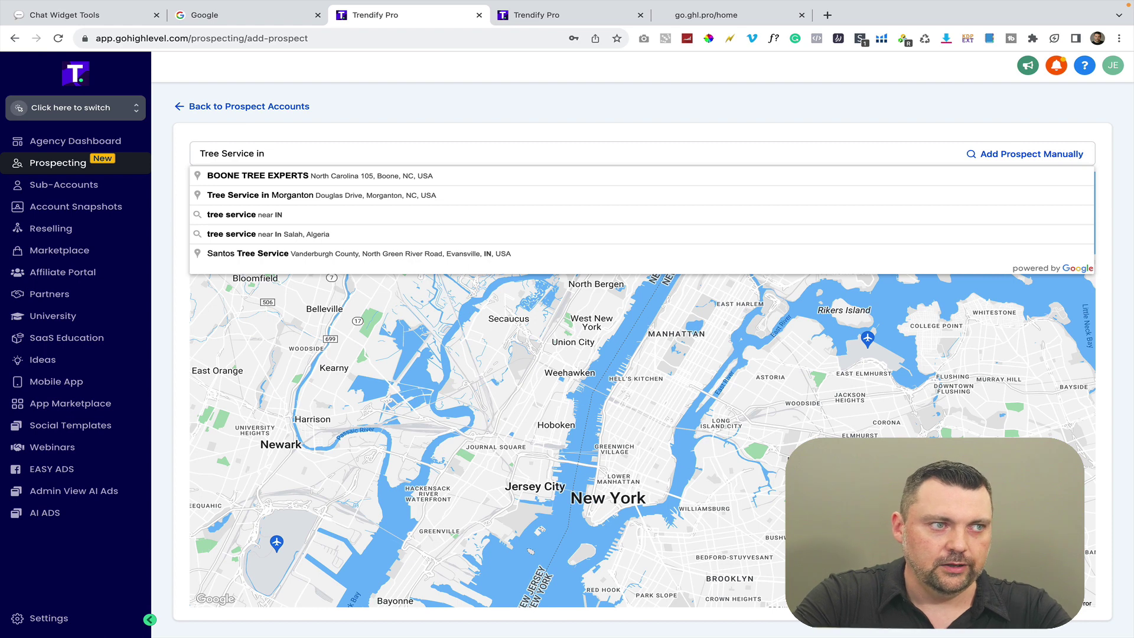
pyautogui.write(' Madison W')
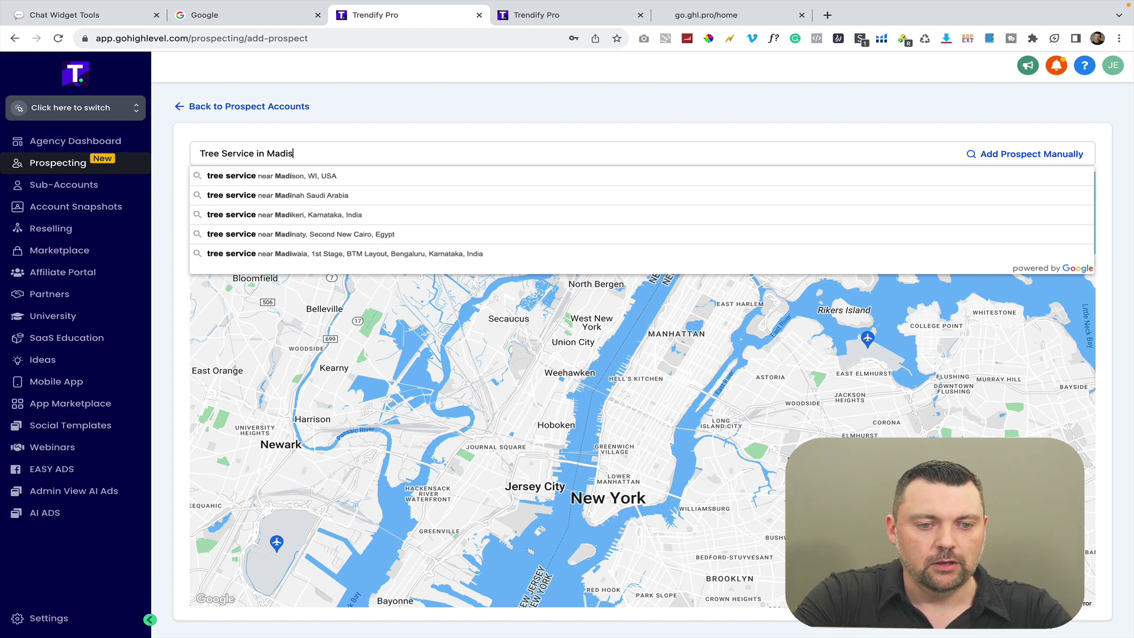
pyautogui.write('I')
pyautogui.click(329, 179)
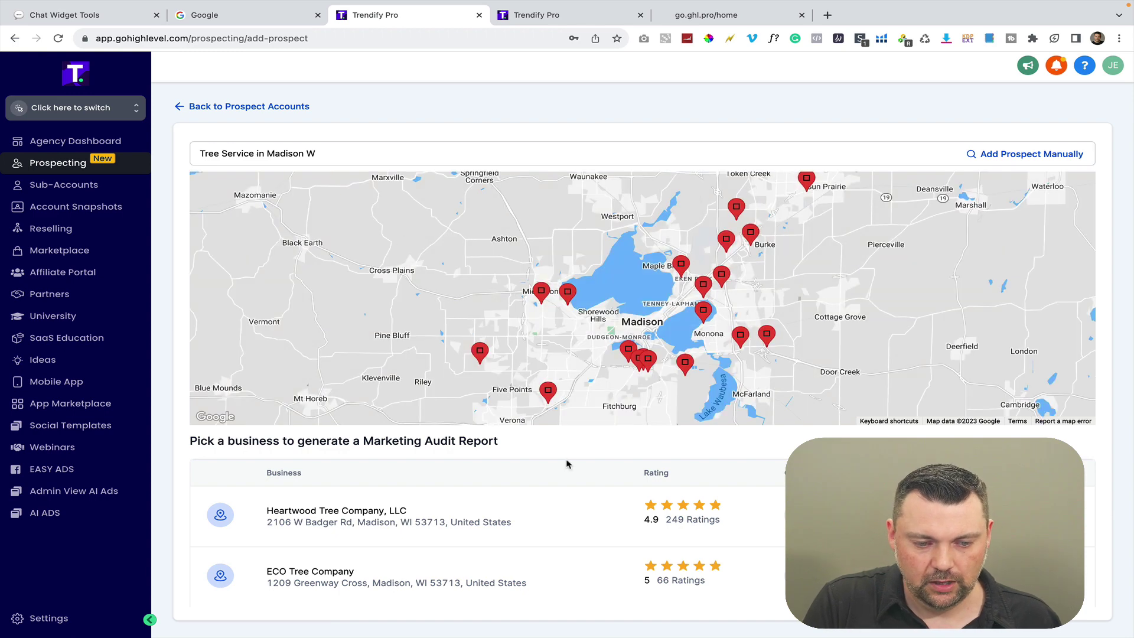
# Step: Scroll the Madison tree service results and open Maplewood Tree Care's prospect details
pyautogui.scroll(-2, 566, 464)
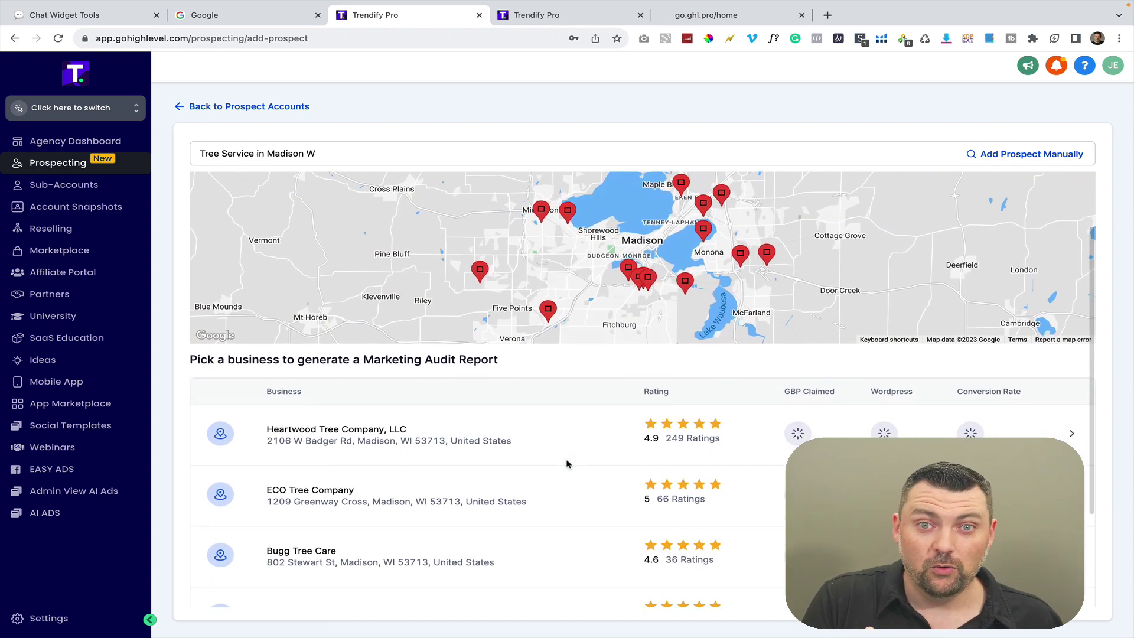
pyautogui.scroll(-1, 593, 482)
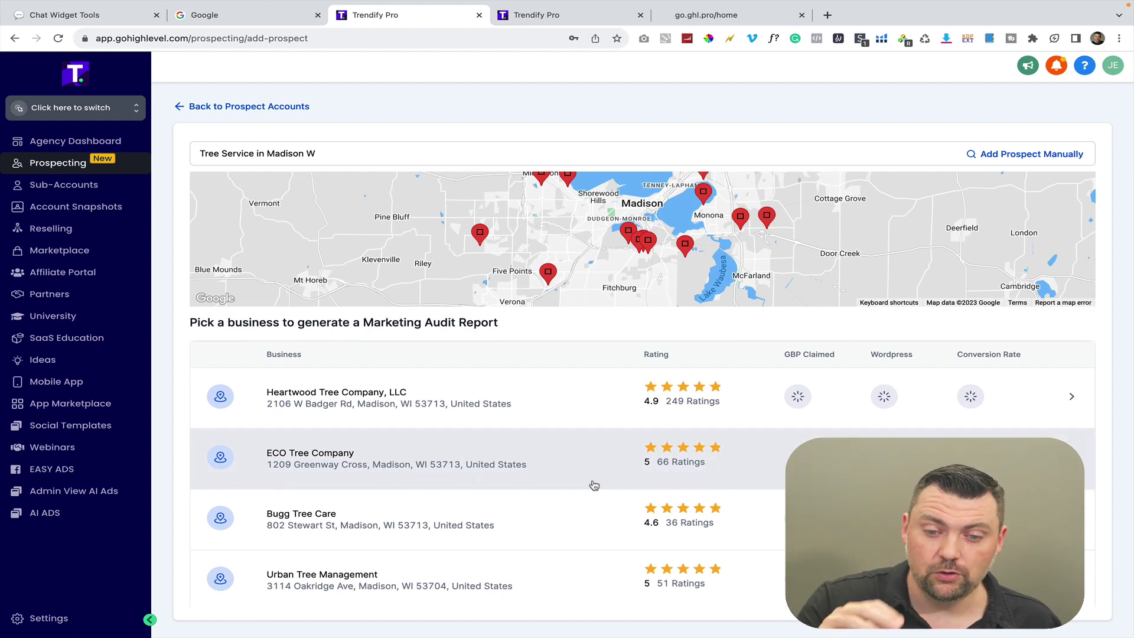
pyautogui.scroll(1, 599, 487)
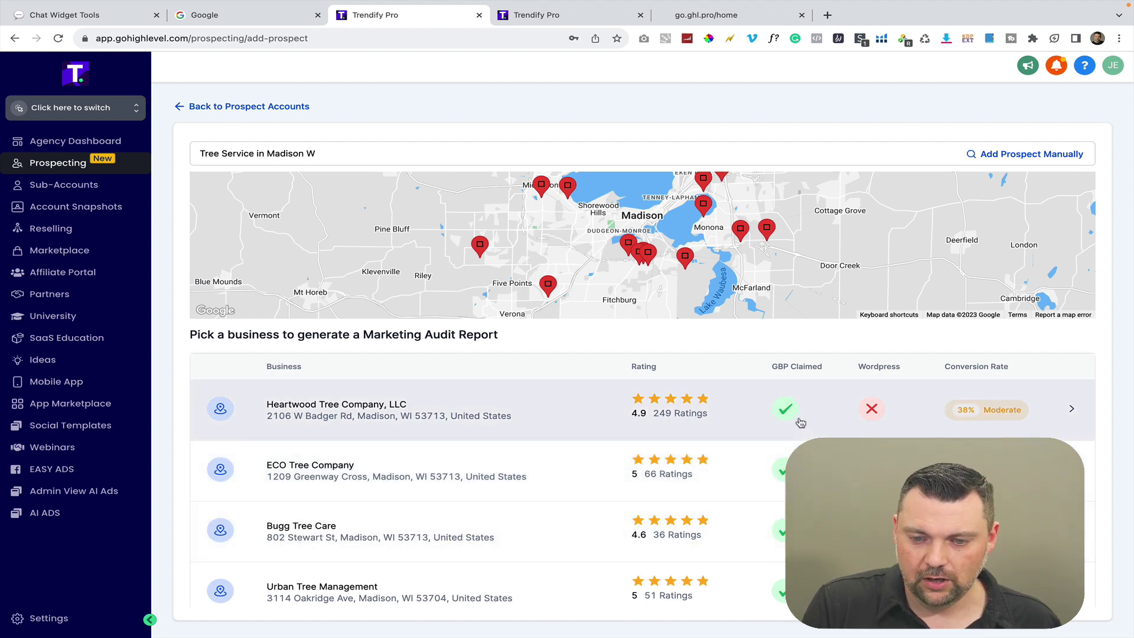
pyautogui.scroll(-1, 800, 422)
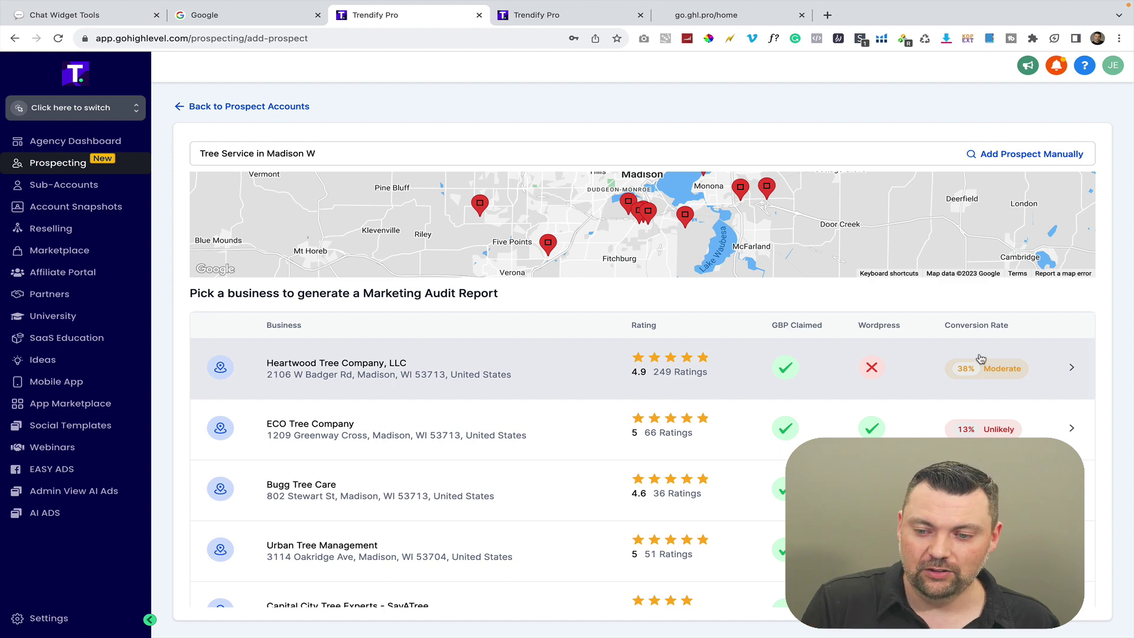
pyautogui.scroll(-1, 993, 381)
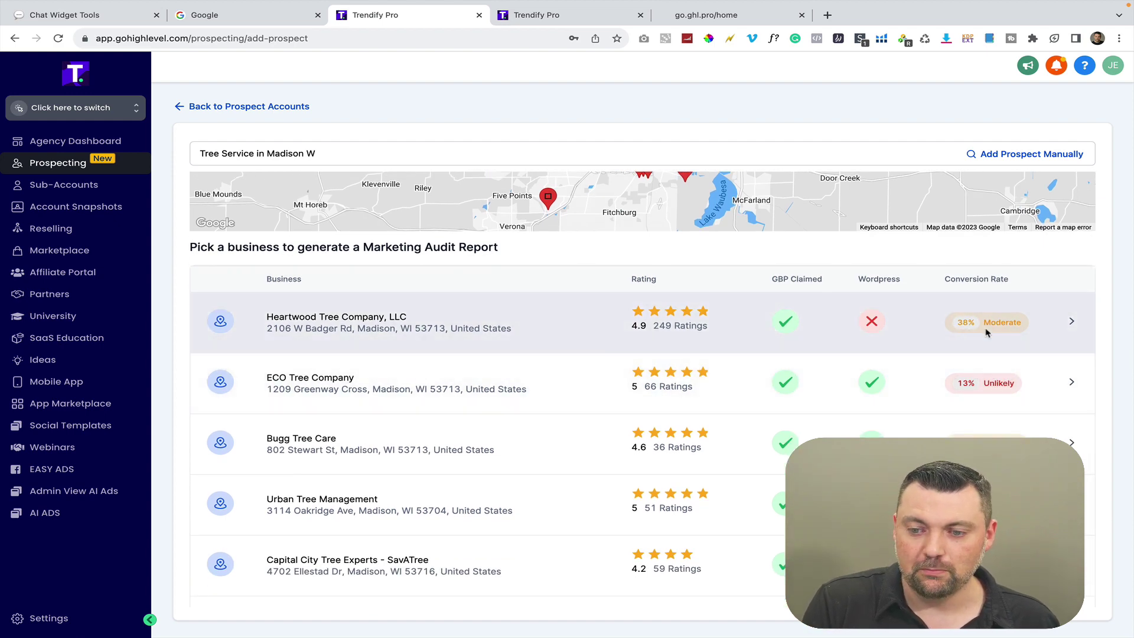
pyautogui.scroll(-1, 1000, 352)
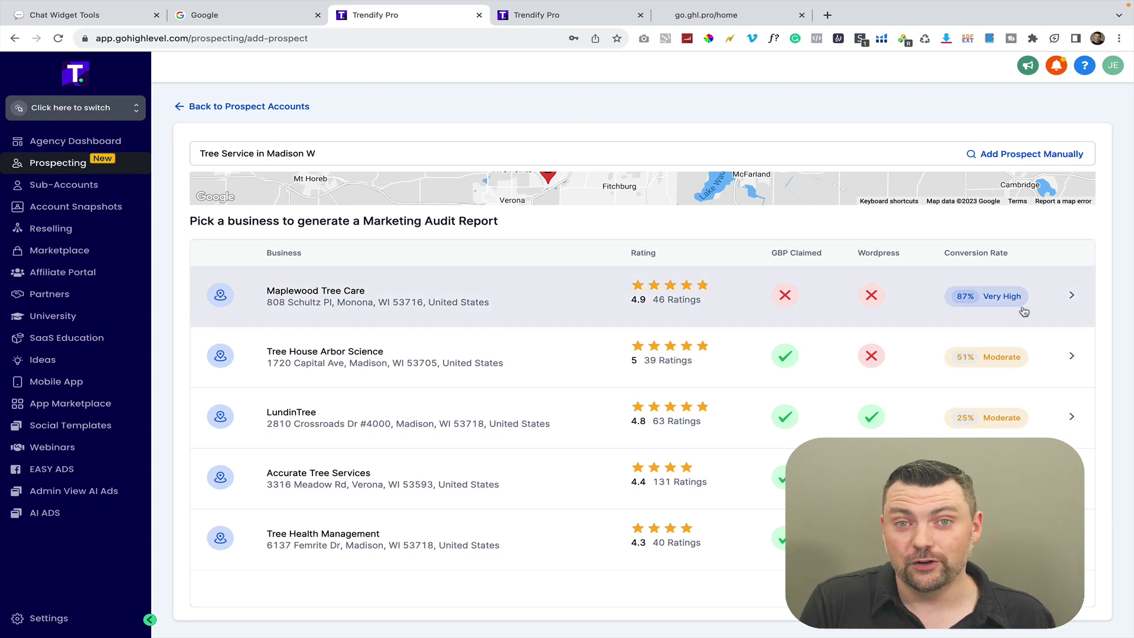
pyautogui.click(1069, 298)
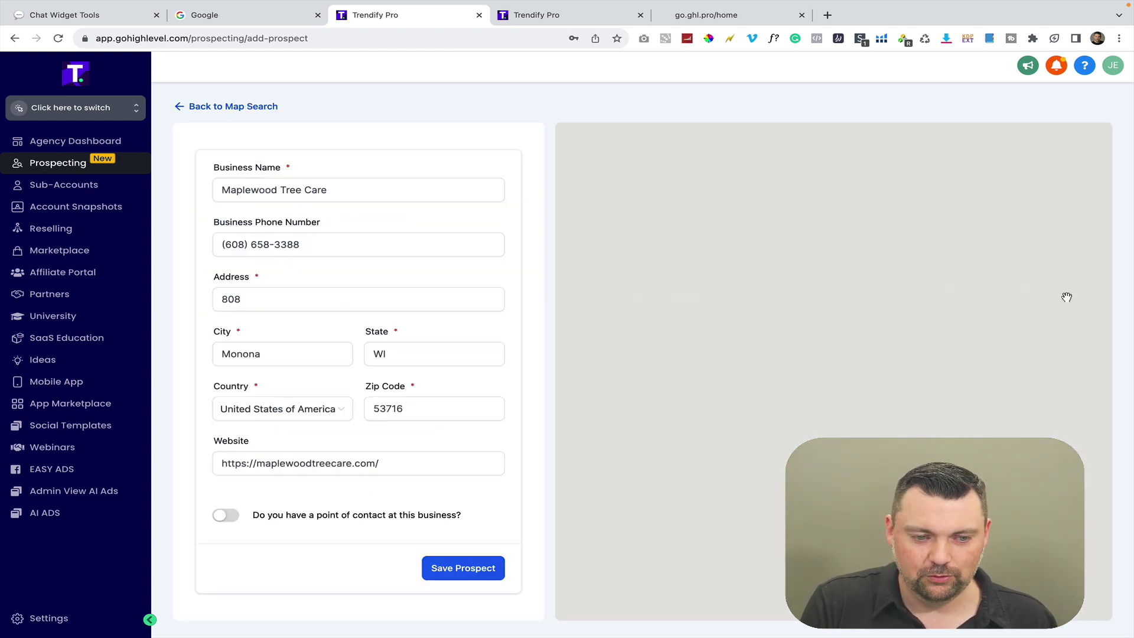
# Step: Copy Maplewood Tree Care's website address and open a new browser tab
pyautogui.click(338, 463)
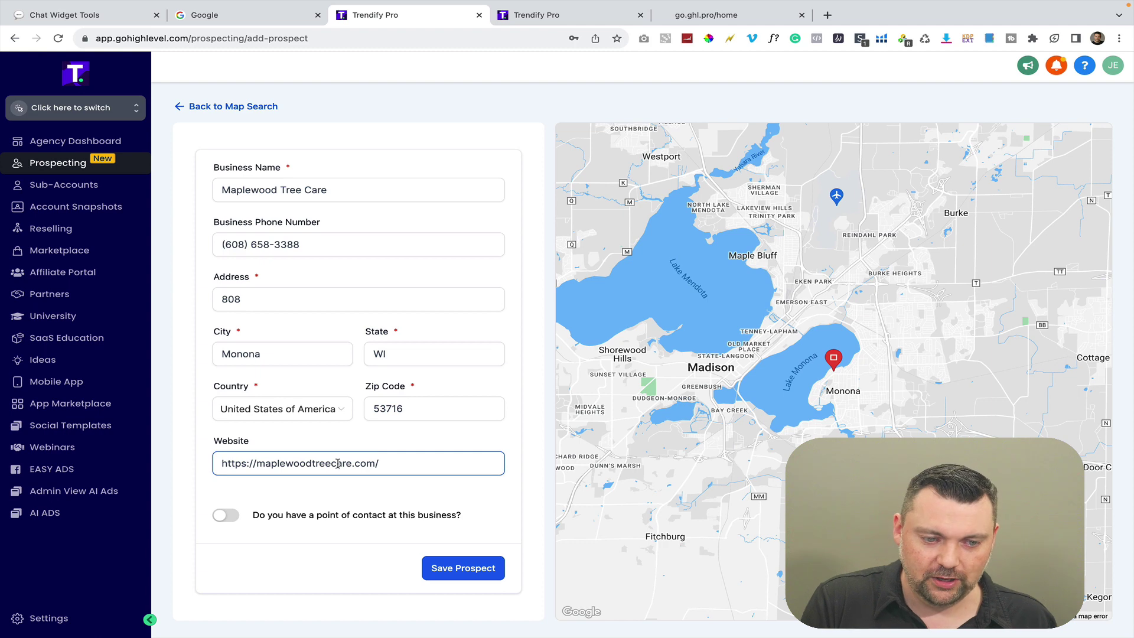
pyautogui.tripleClick(337, 464)
pyautogui.press('super+c')
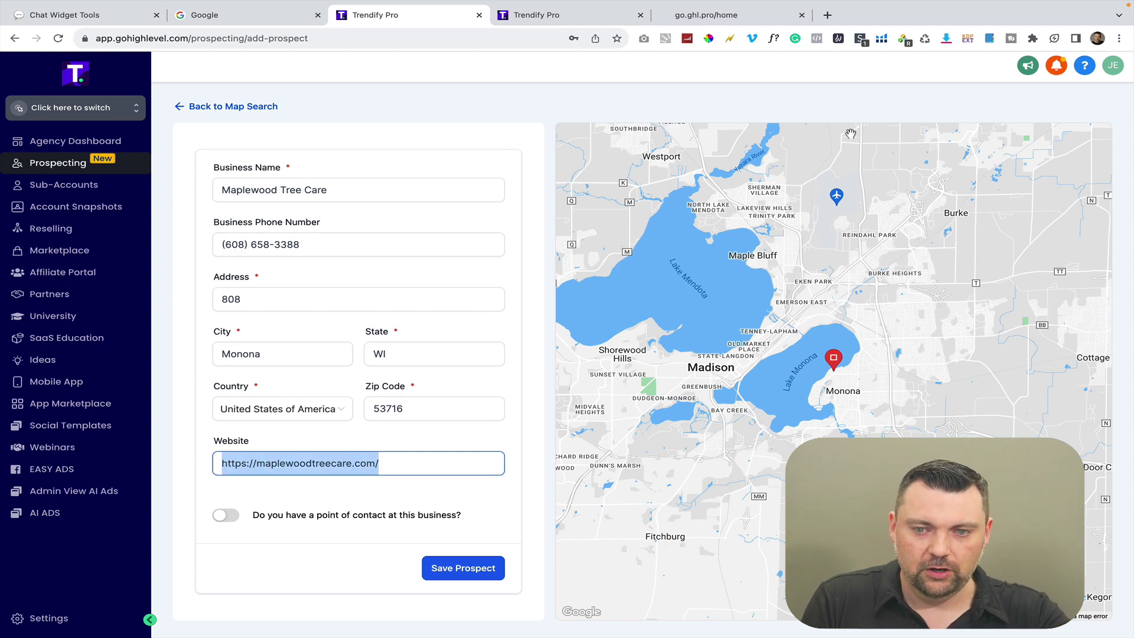
pyautogui.click(826, 15)
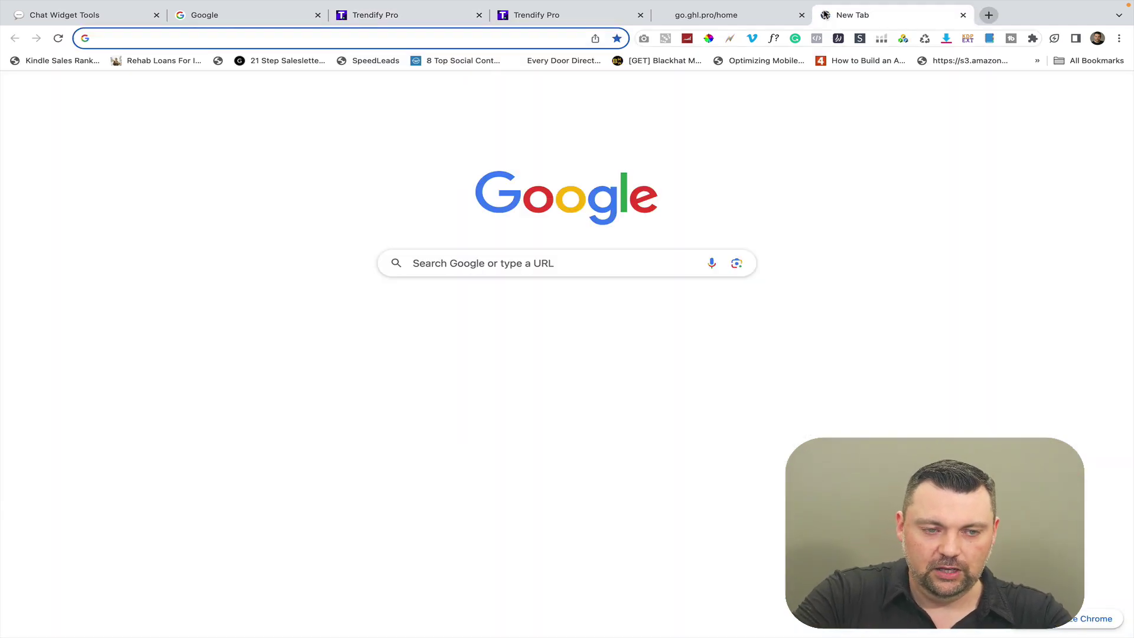
# Step: Load the copied Maplewood Tree Care website and scroll through its homepage
pyautogui.press('super+v')
pyautogui.press('Return')
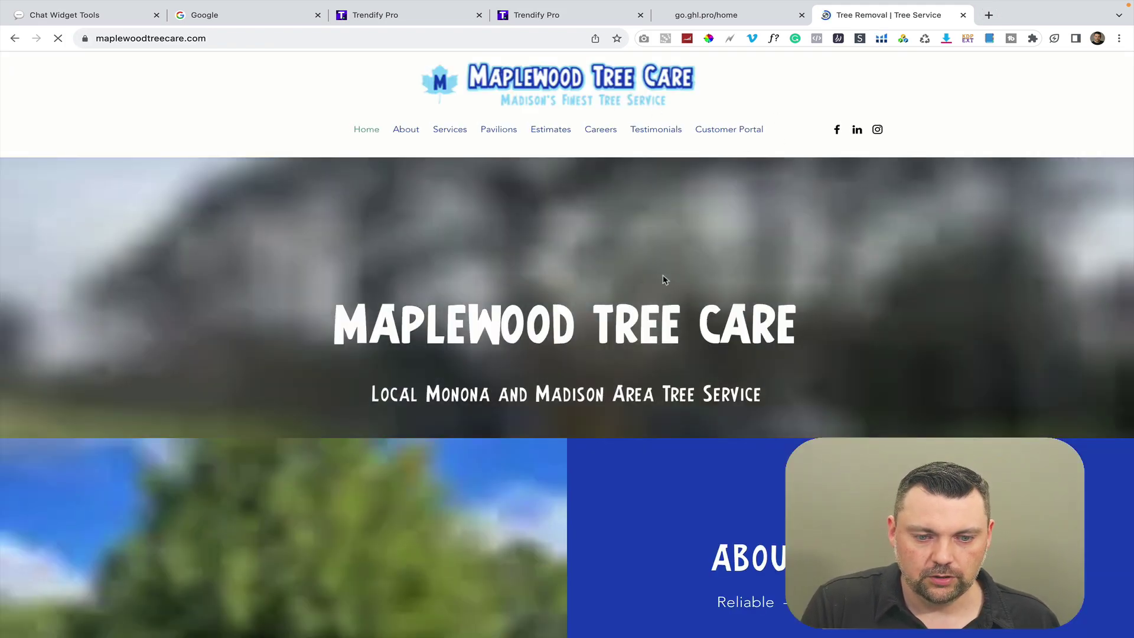
pyautogui.scroll(-1, 658, 353)
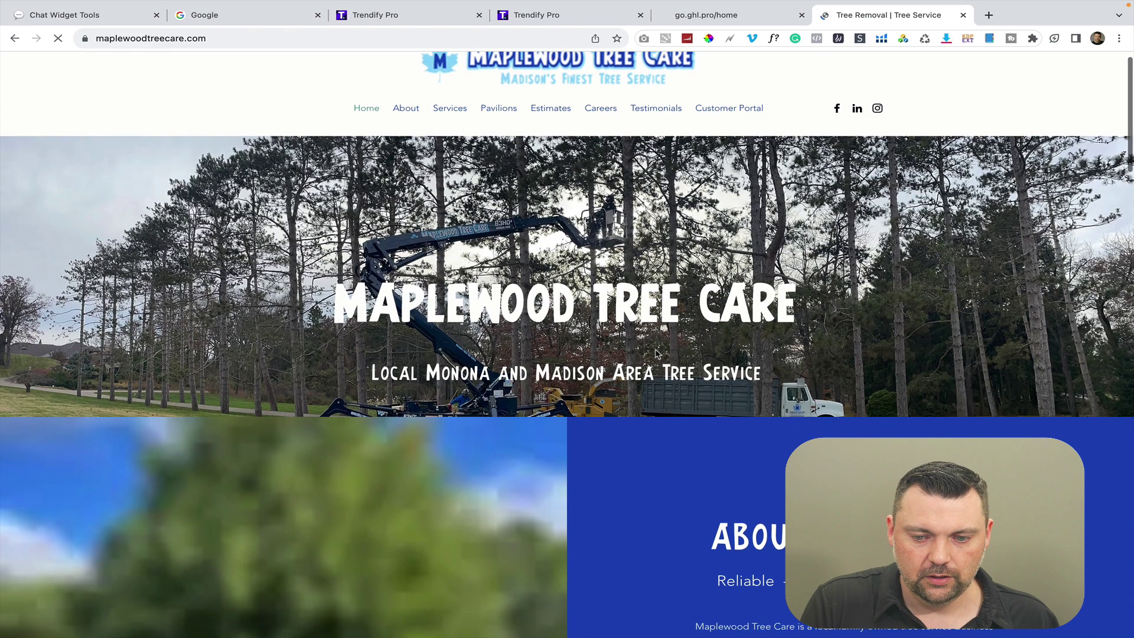
pyautogui.scroll(-2, 657, 354)
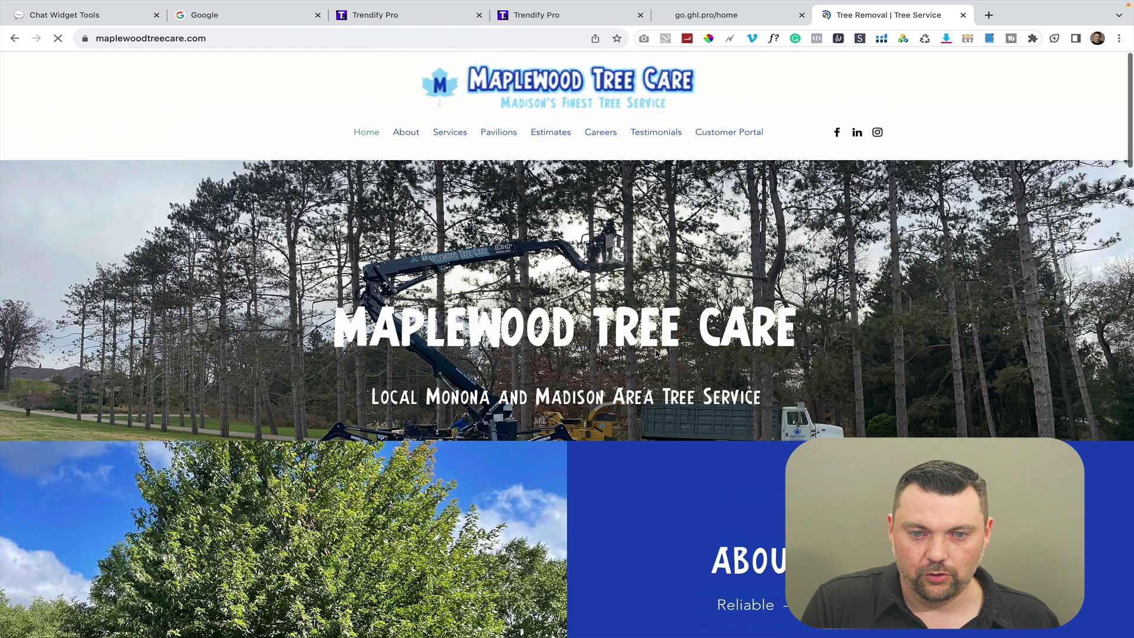
pyautogui.scroll(-6, 657, 354)
pyautogui.scroll(-6, 657, 354)
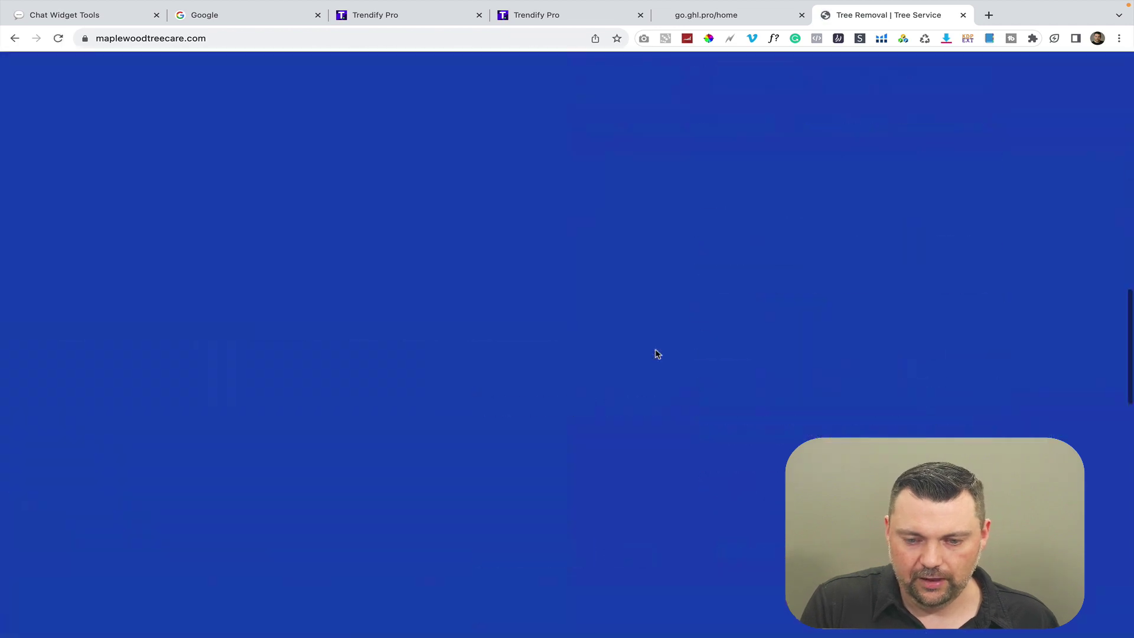
pyautogui.scroll(-1, 657, 353)
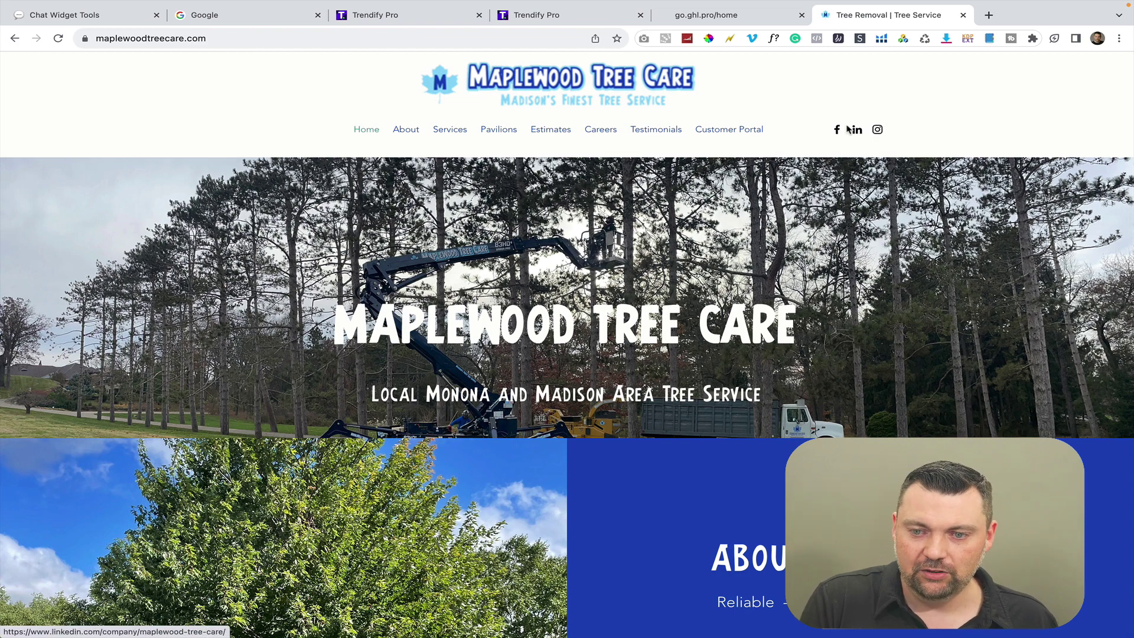
pyautogui.scroll(-10, 719, 375)
pyautogui.scroll(-15, 719, 375)
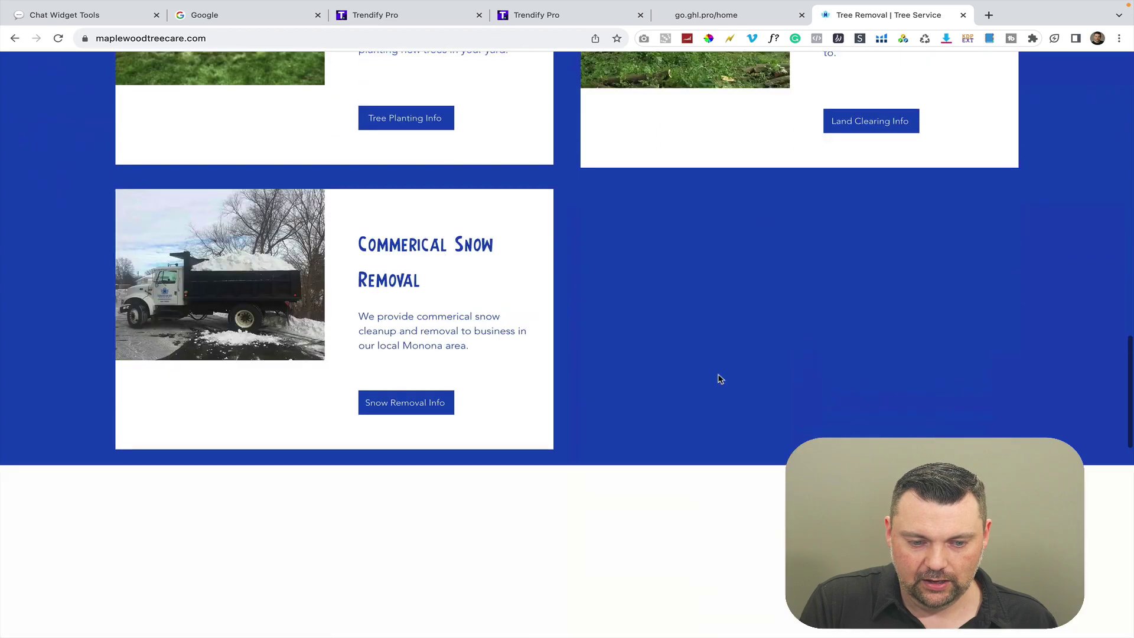
pyautogui.scroll(-3, 718, 379)
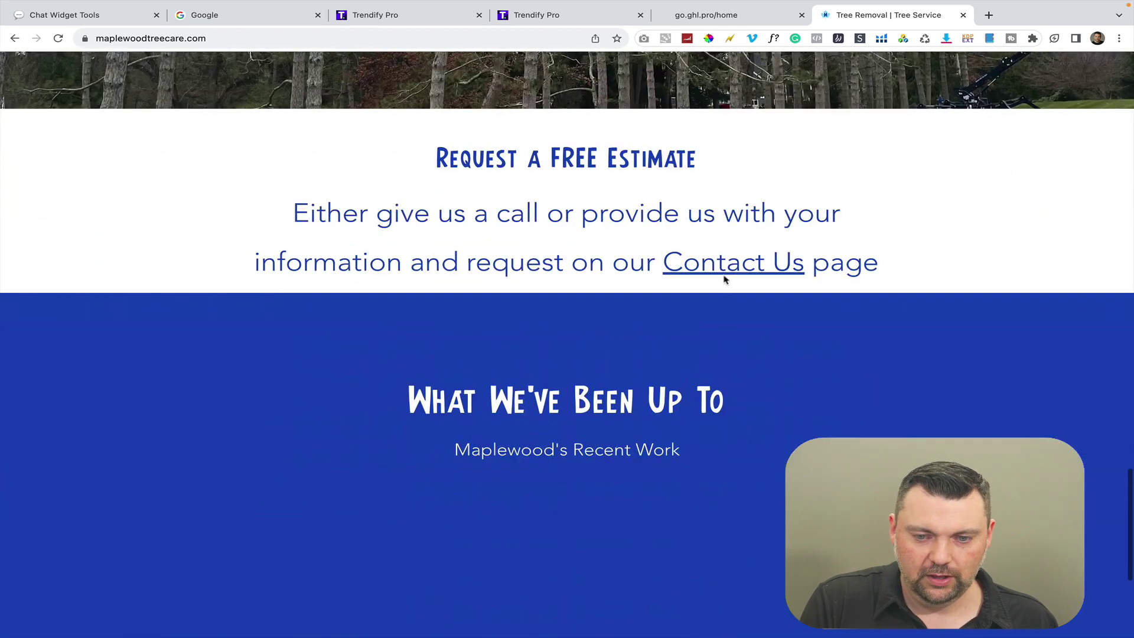
# Step: View Maplewood's Contact Us free estimate form, then return to the HighLevel prospect form
pyautogui.click(721, 265)
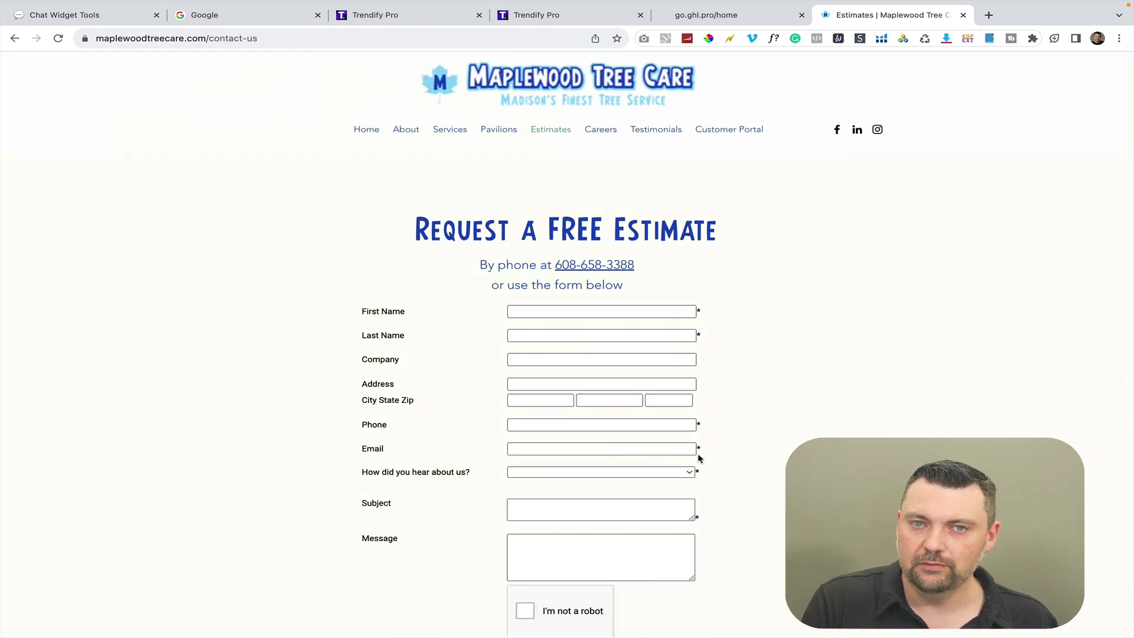
pyautogui.scroll(-1, 699, 423)
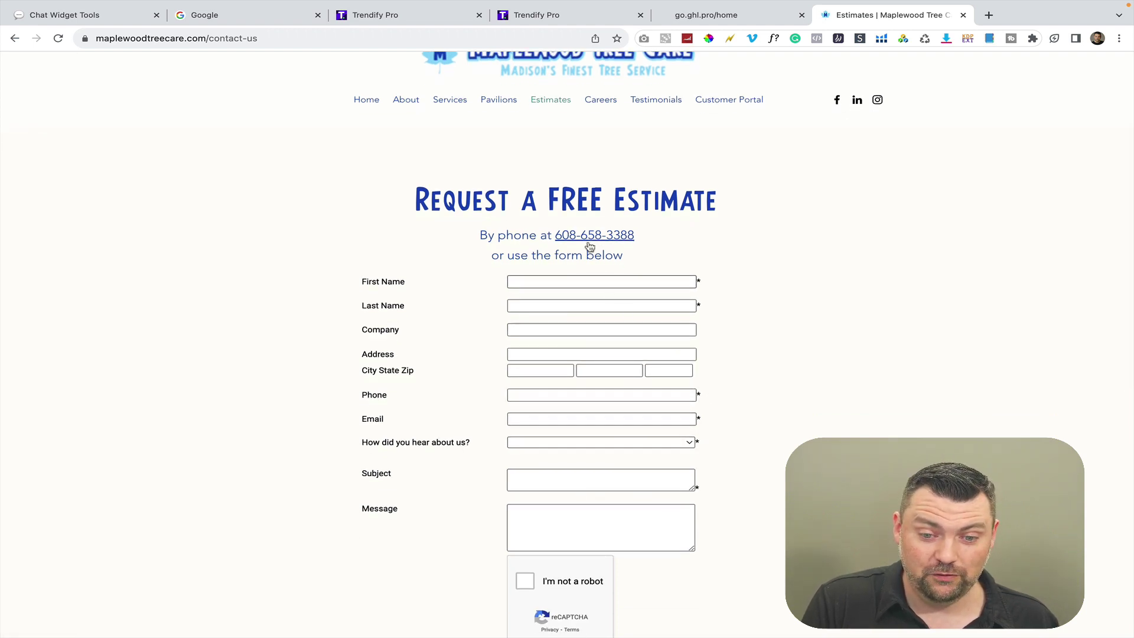
pyautogui.scroll(1, 627, 290)
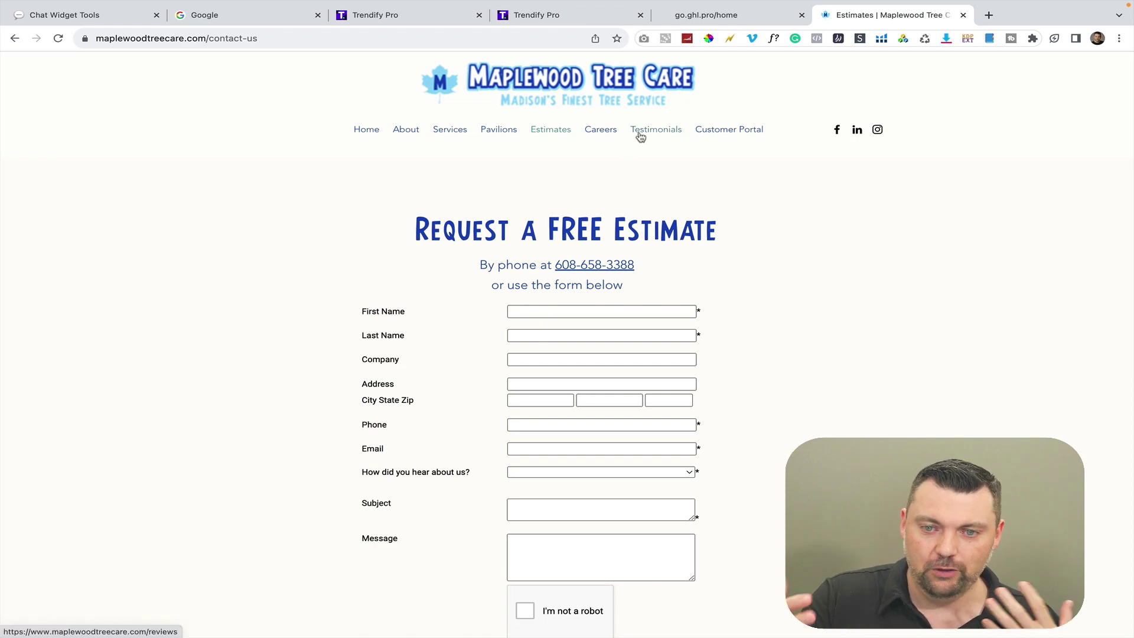
pyautogui.click(374, 16)
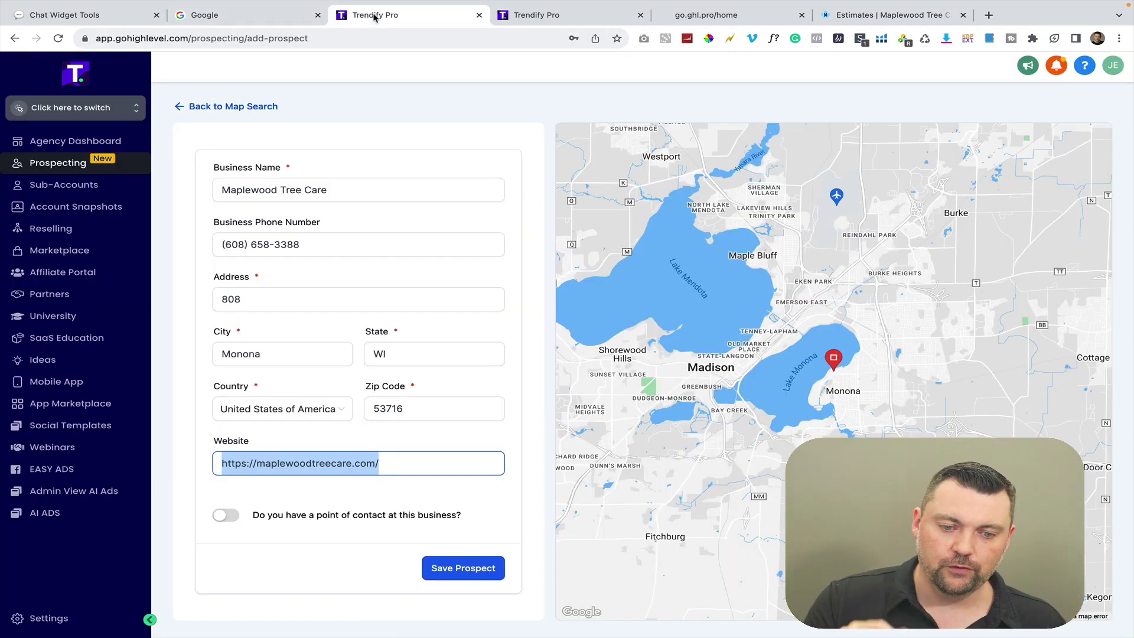
# Step: Search Google for 'tree service madison'
pyautogui.click(249, 18)
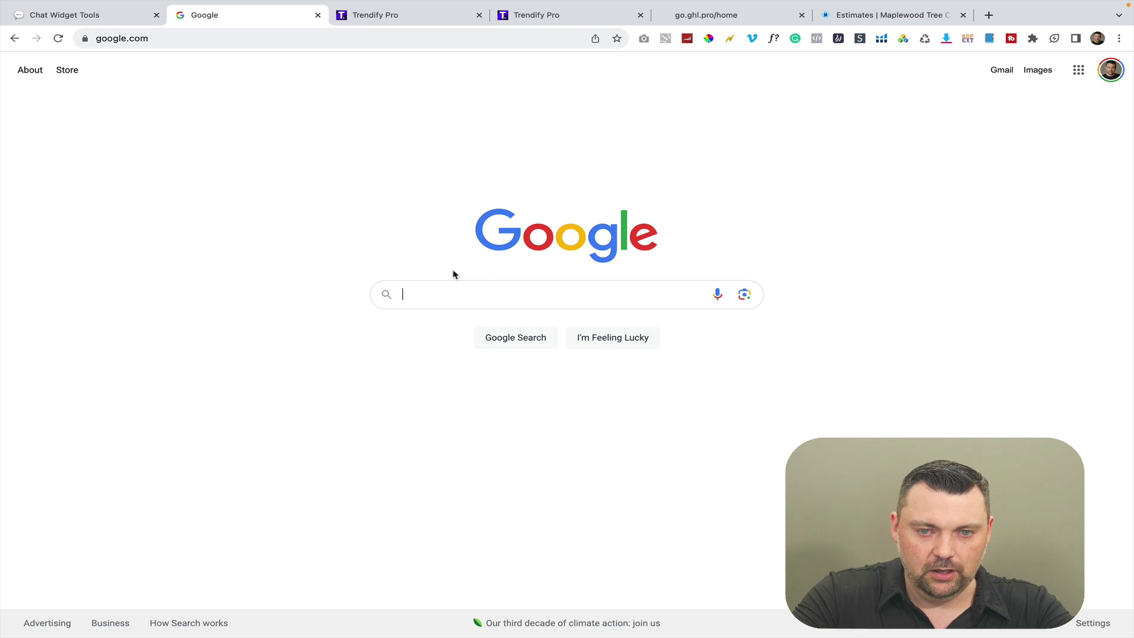
pyautogui.write('tree servic')
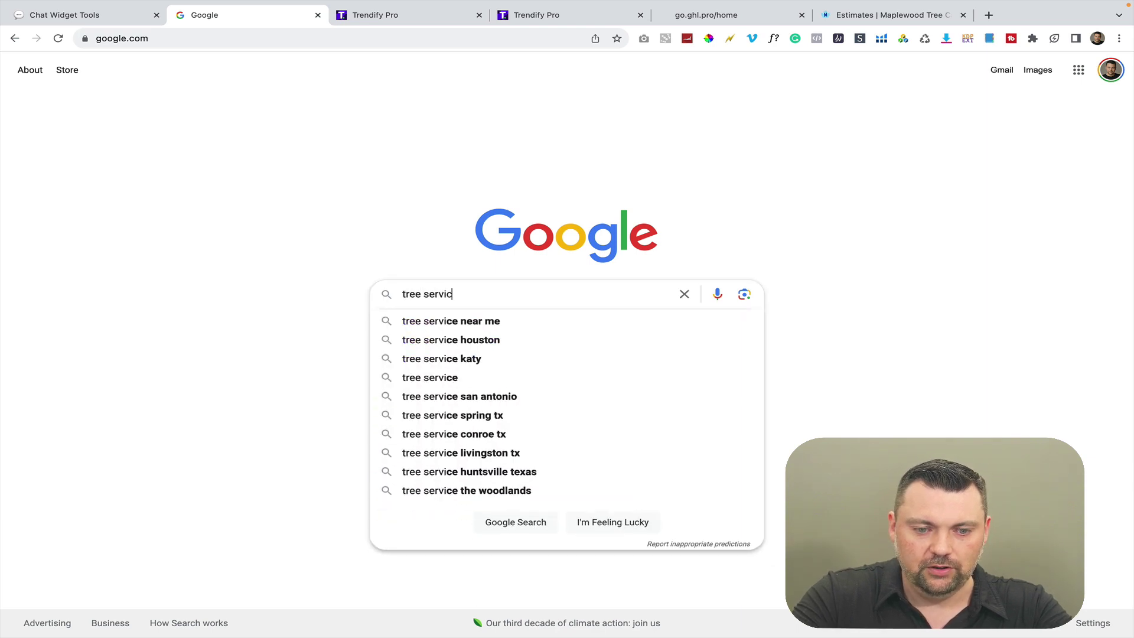
pyautogui.write('e madison')
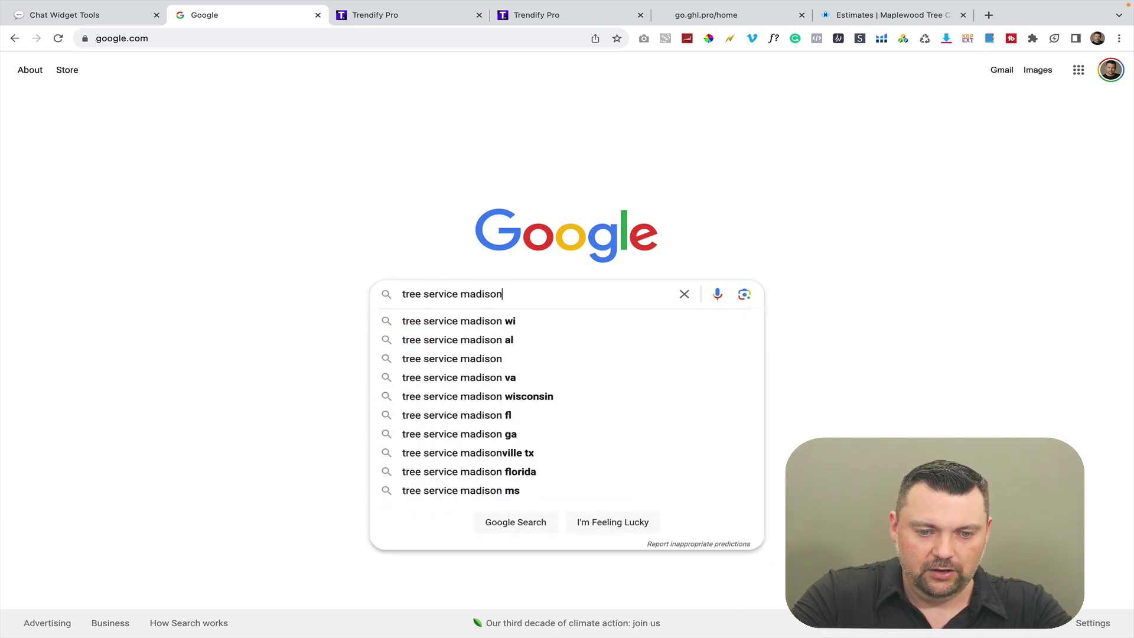
pyautogui.click(454, 321)
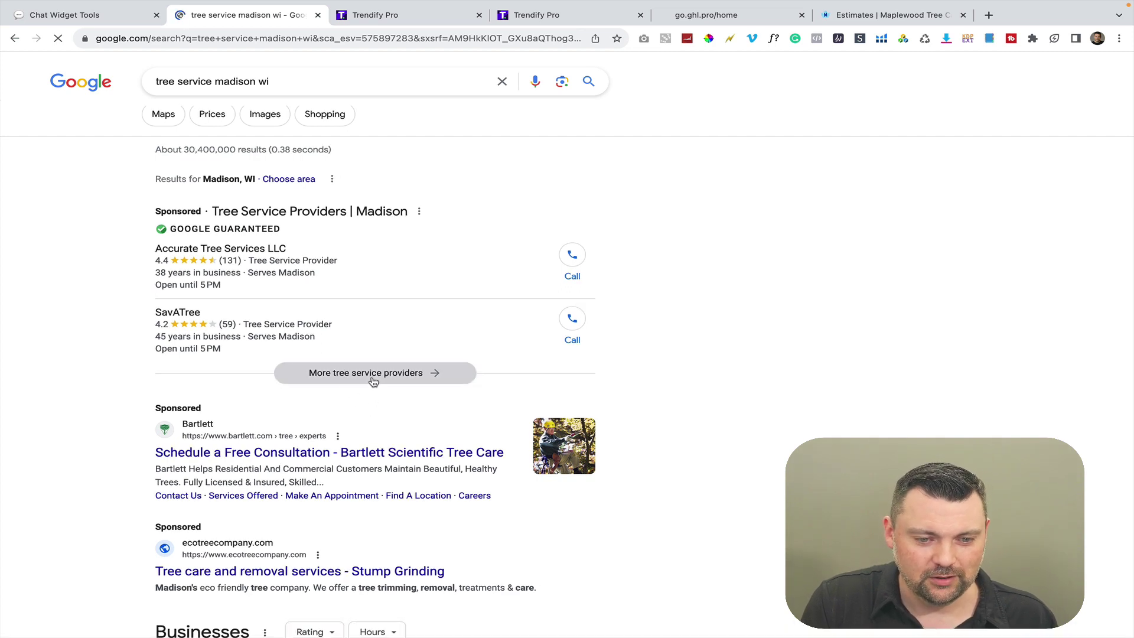
# Step: Open the full tree service providers list and scroll through it looking for Maplewood Tree Care
pyautogui.click(373, 378)
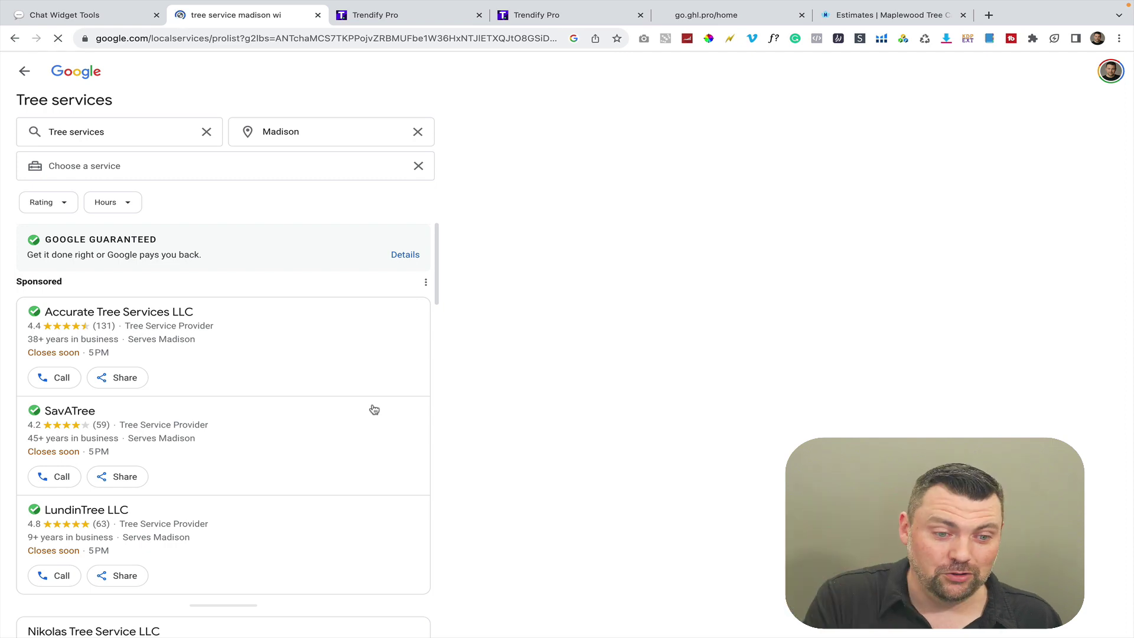
pyautogui.scroll(-3, 375, 409)
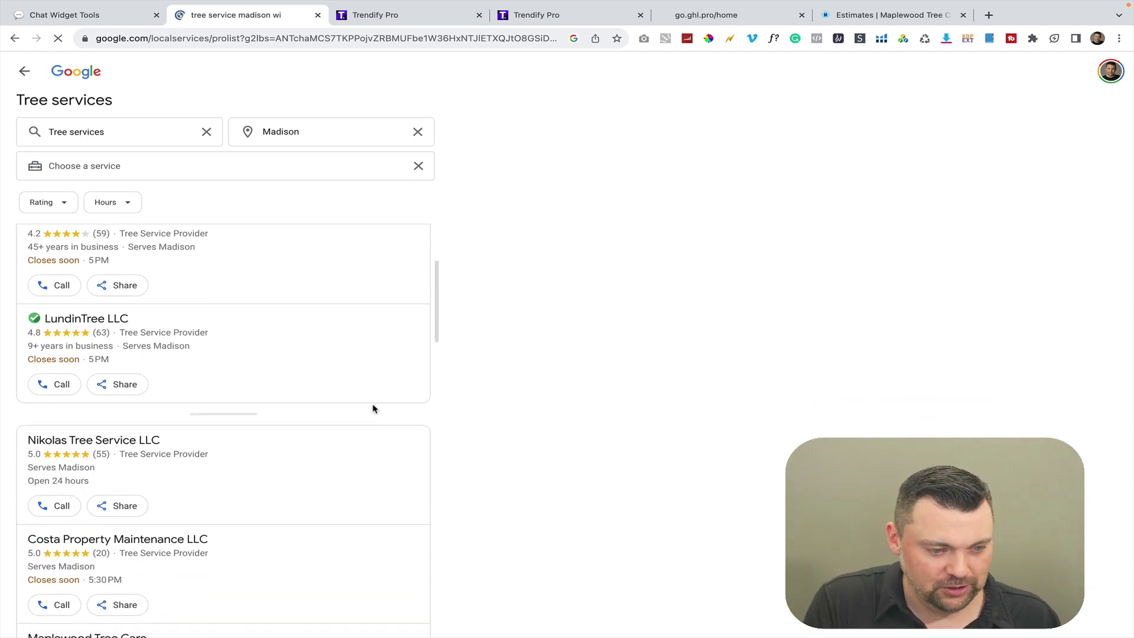
pyautogui.scroll(3, 374, 408)
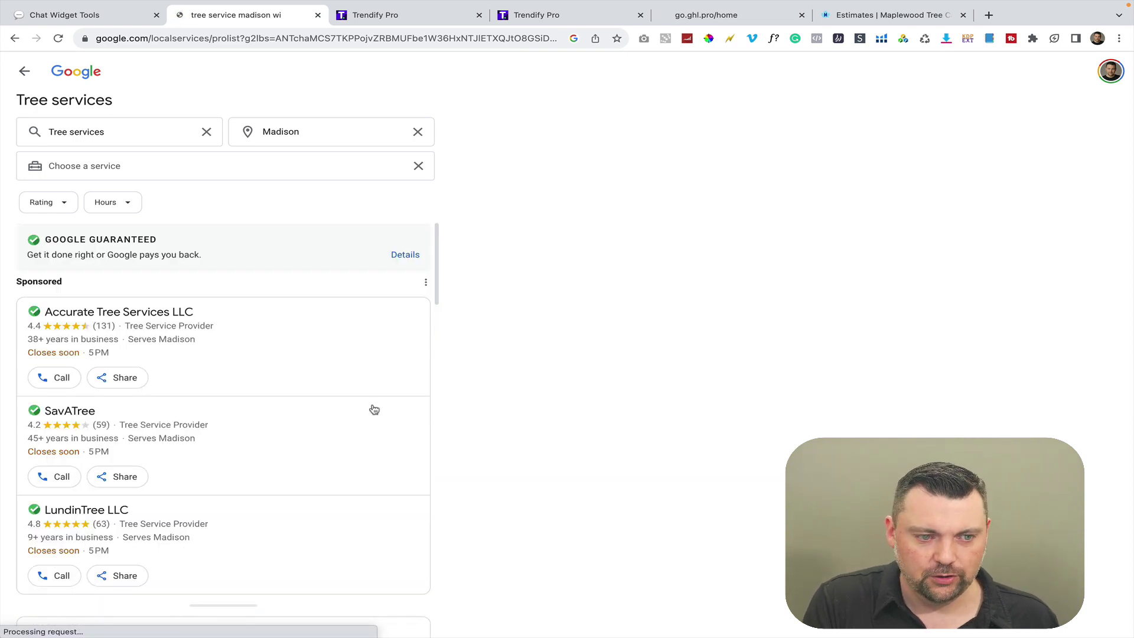
pyautogui.scroll(-5, 374, 410)
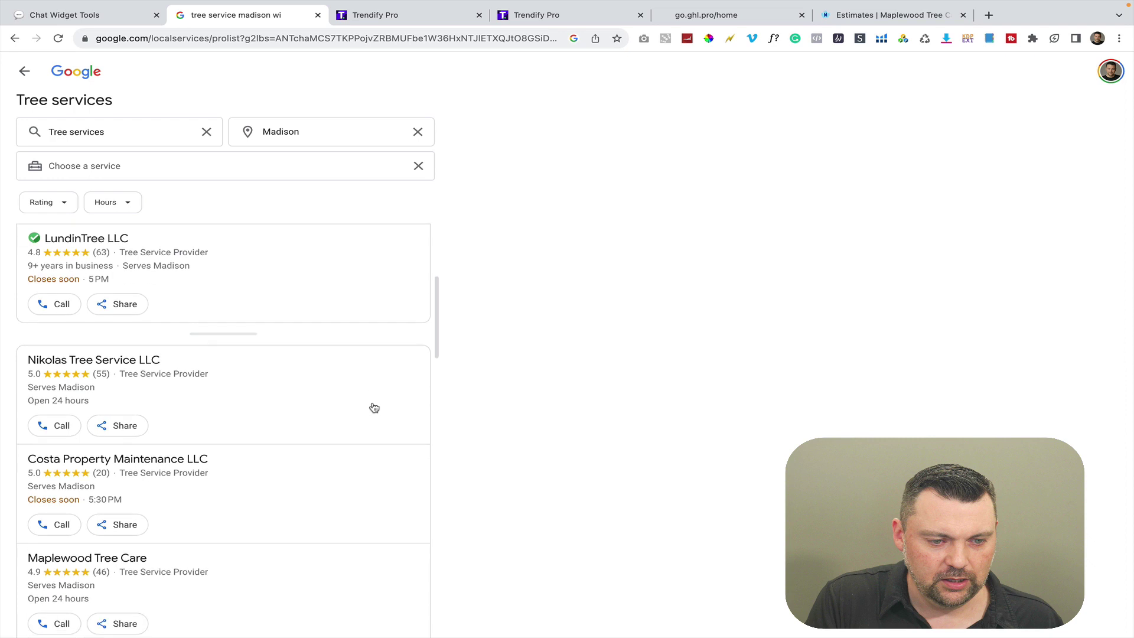
pyautogui.scroll(-2, 375, 407)
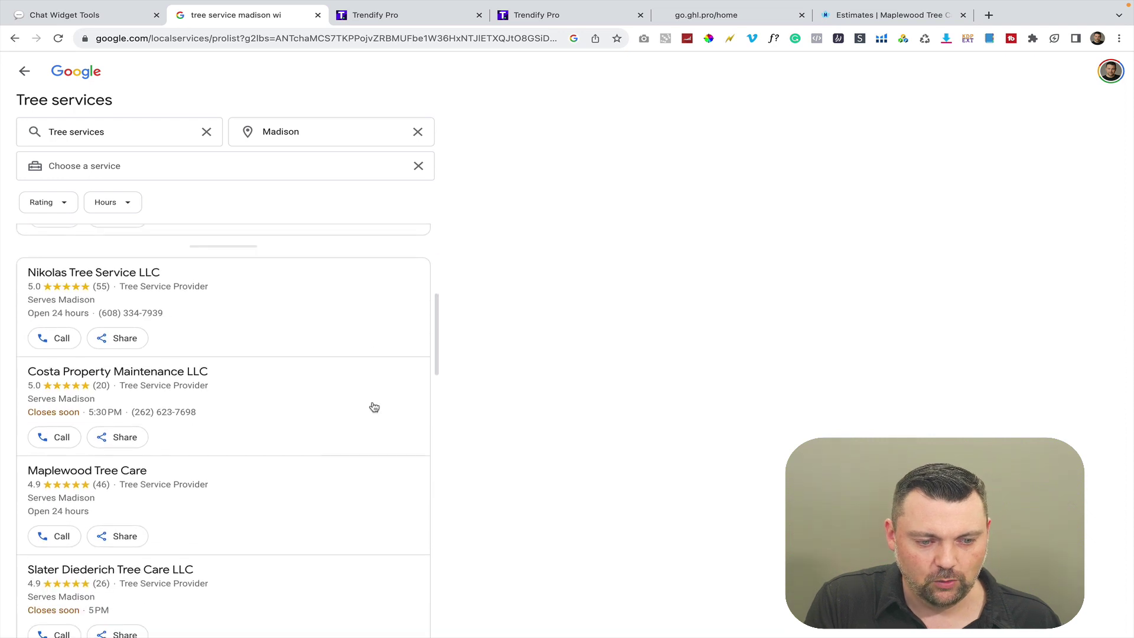
pyautogui.scroll(6, 374, 407)
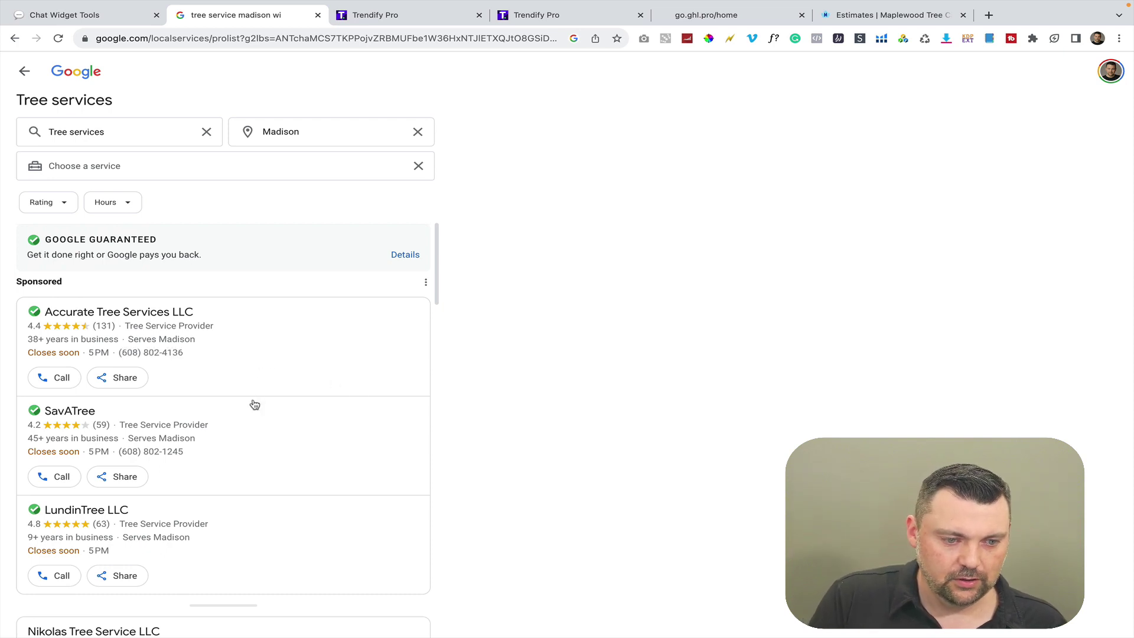
pyautogui.scroll(-2, 255, 404)
pyautogui.scroll(-5, 255, 404)
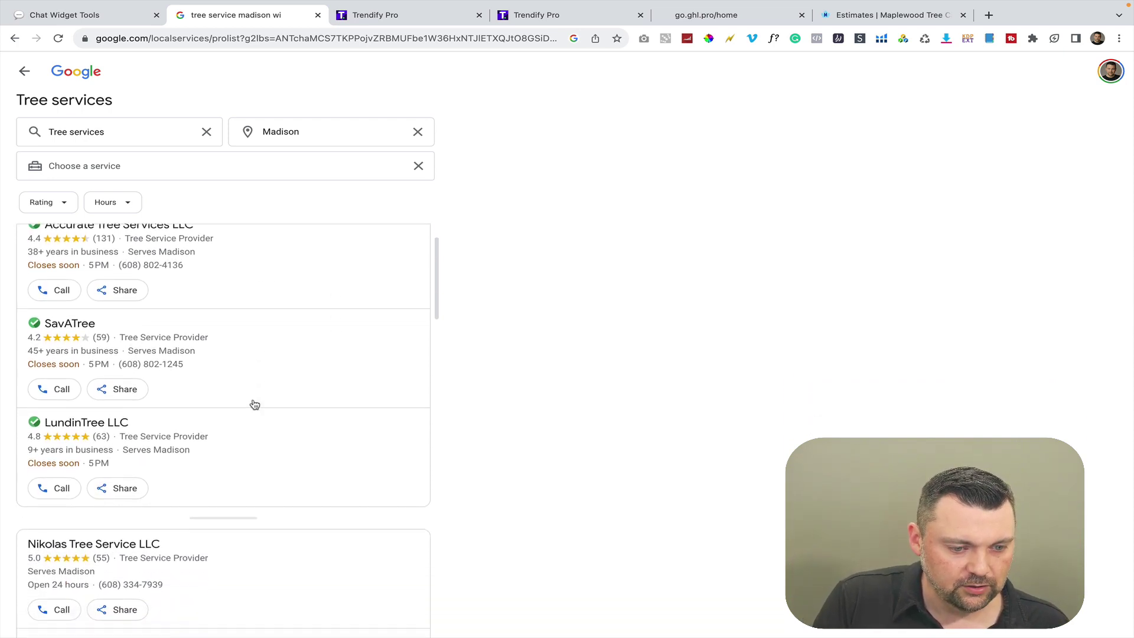
pyautogui.scroll(-10, 254, 404)
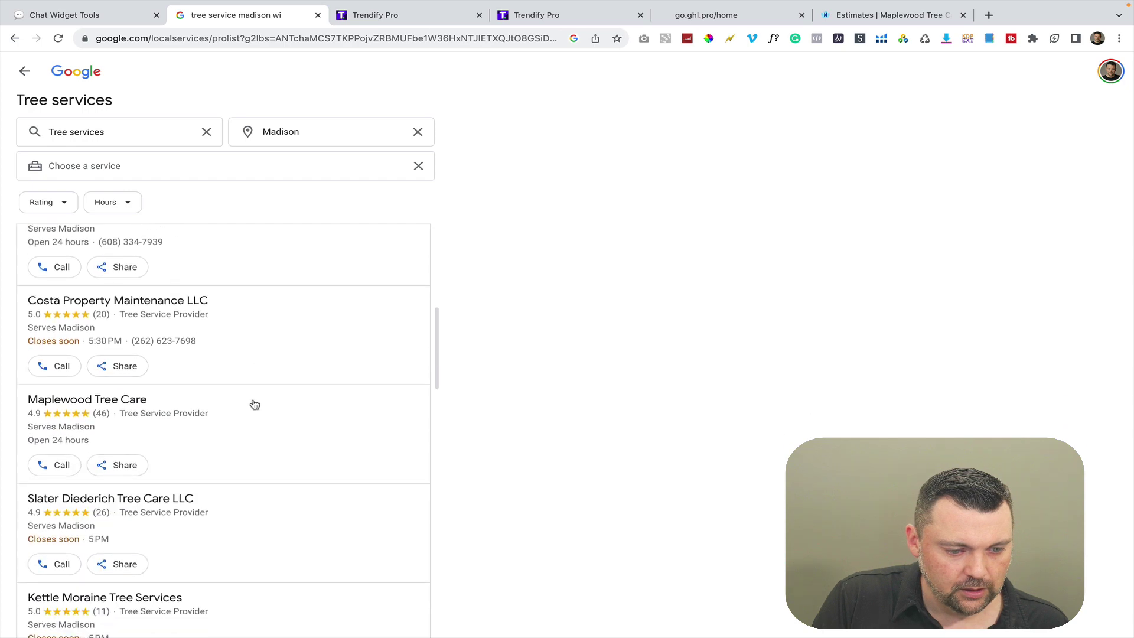
pyautogui.scroll(-12, 255, 404)
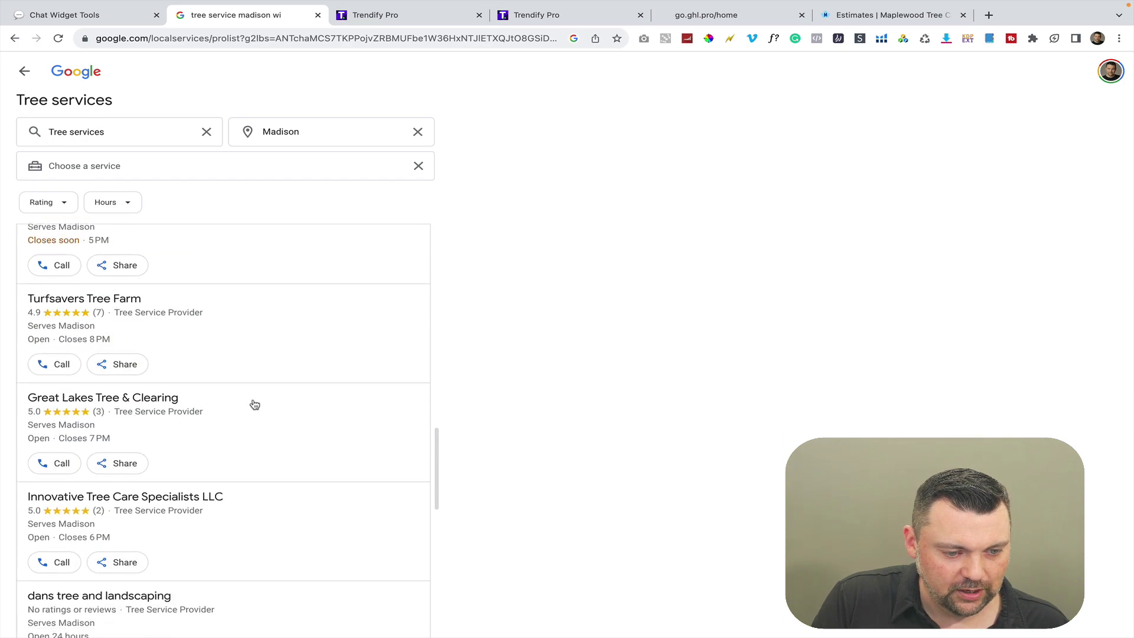
pyautogui.scroll(-7, 254, 404)
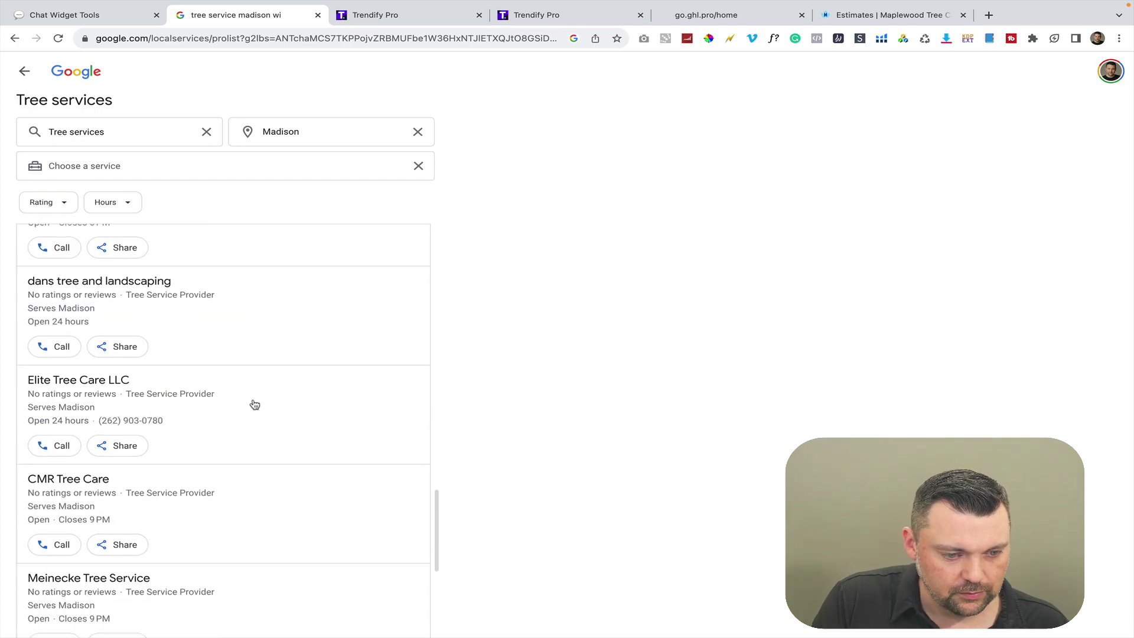
pyautogui.scroll(-8, 255, 404)
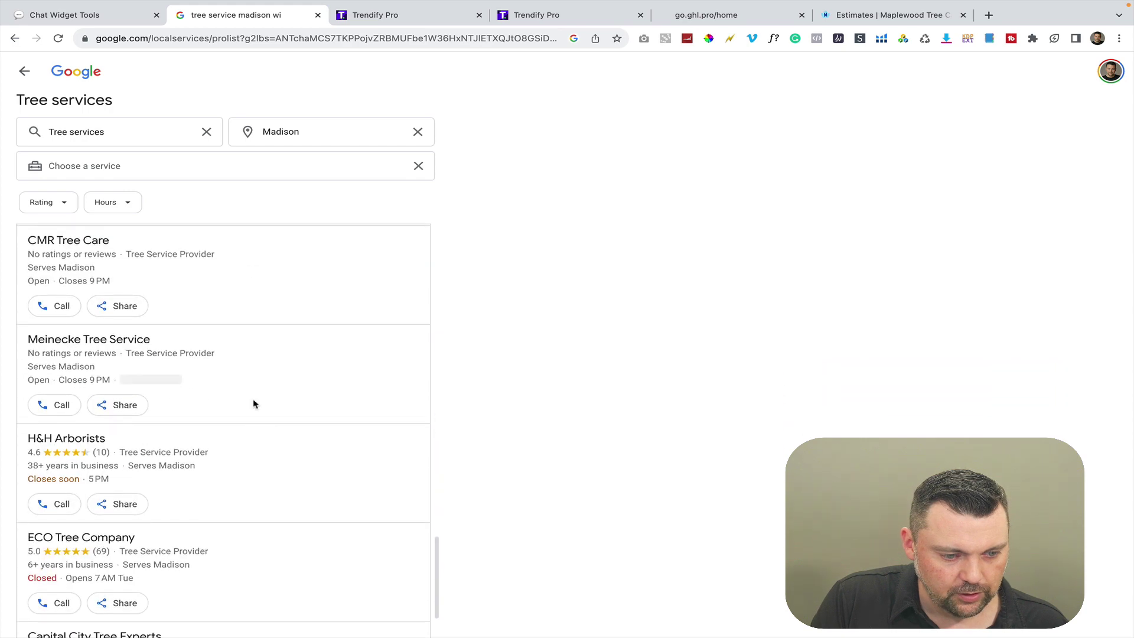
pyautogui.scroll(20, 255, 404)
pyautogui.scroll(15, 255, 404)
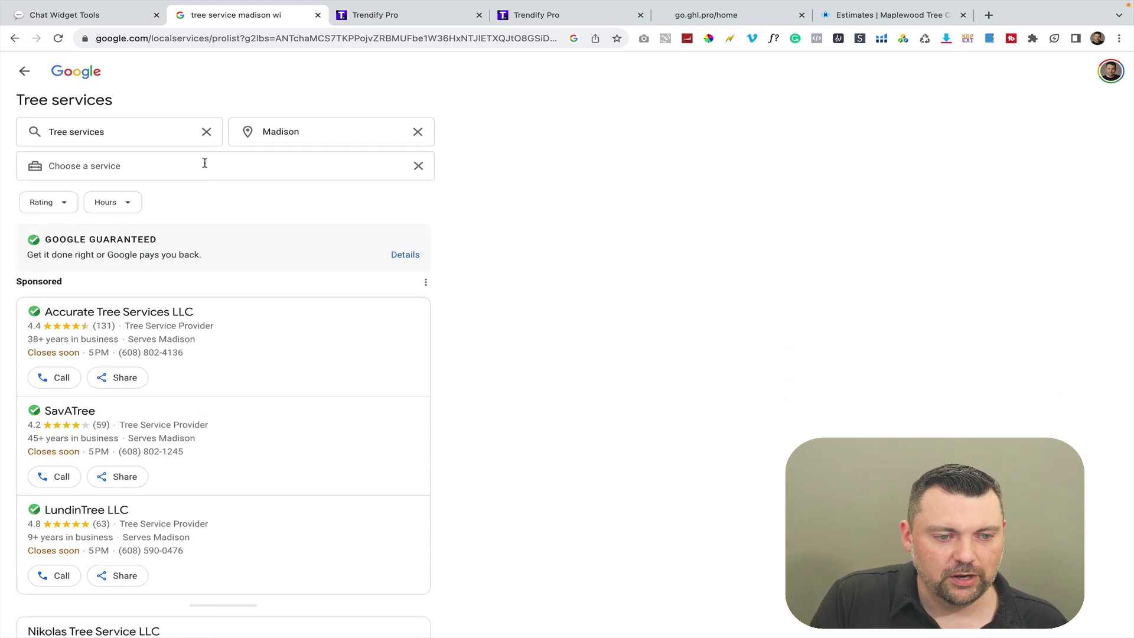
# Step: Go back to the Google results for Madison tree service and scroll down them
pyautogui.click(15, 38)
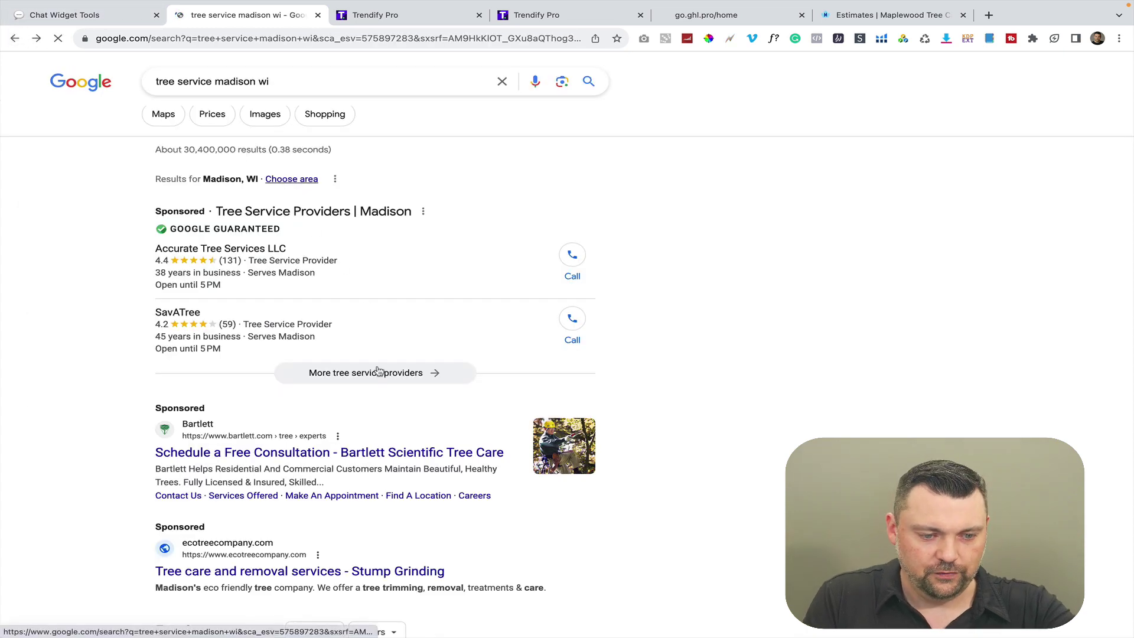
pyautogui.scroll(-5, 385, 425)
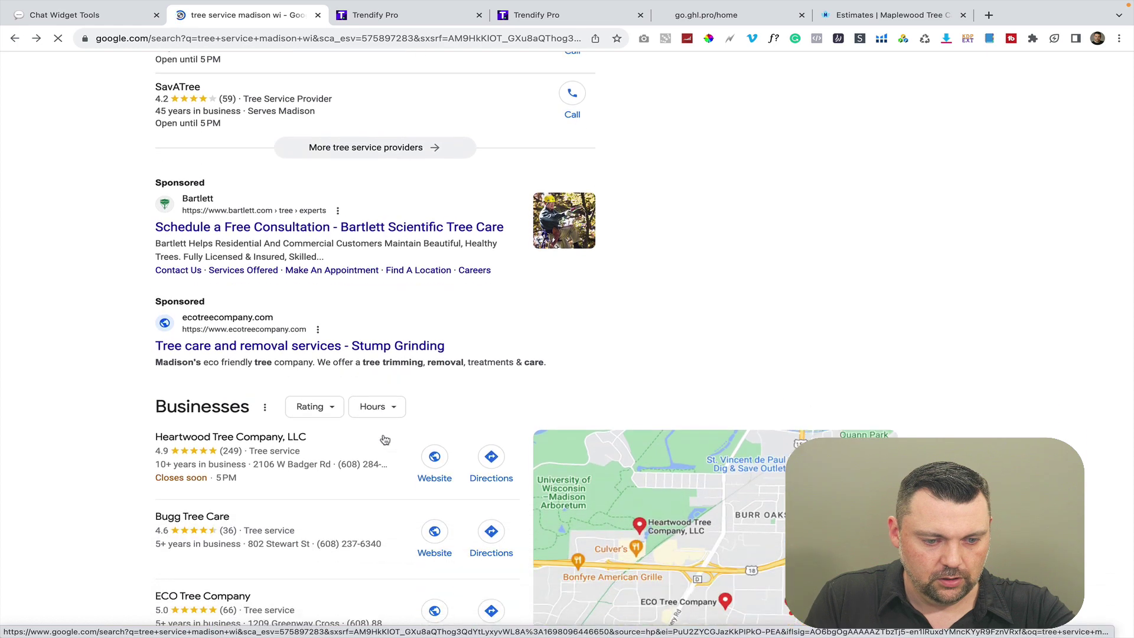
pyautogui.scroll(-3, 384, 440)
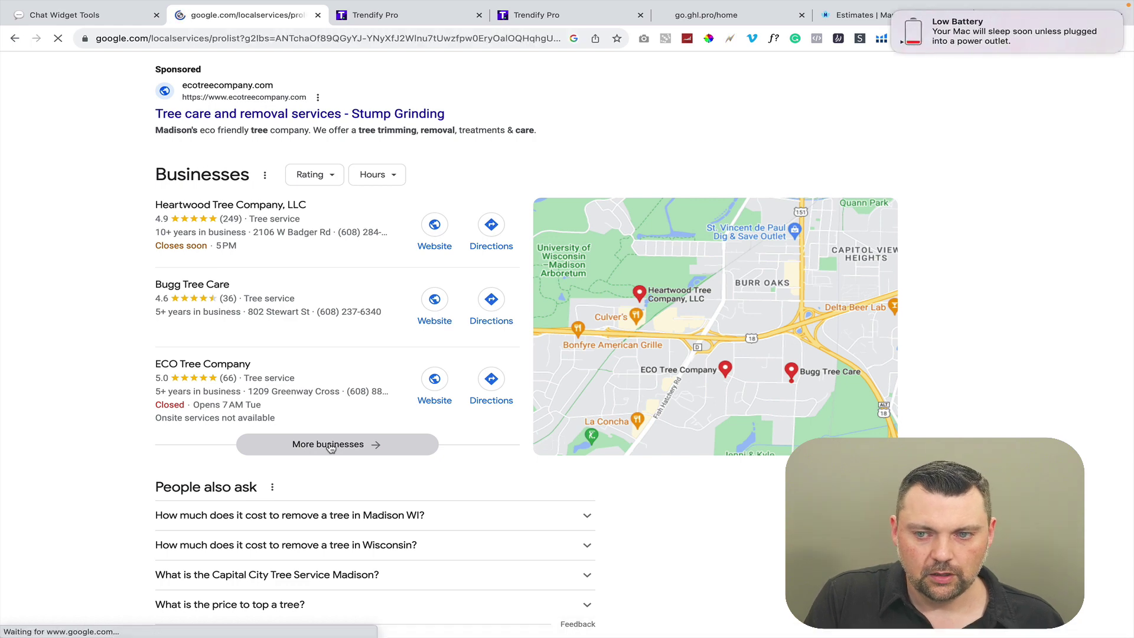
# Step: Open the full list of Madison tree businesses and scroll down to Hauser Tree Care
pyautogui.click(895, 14)
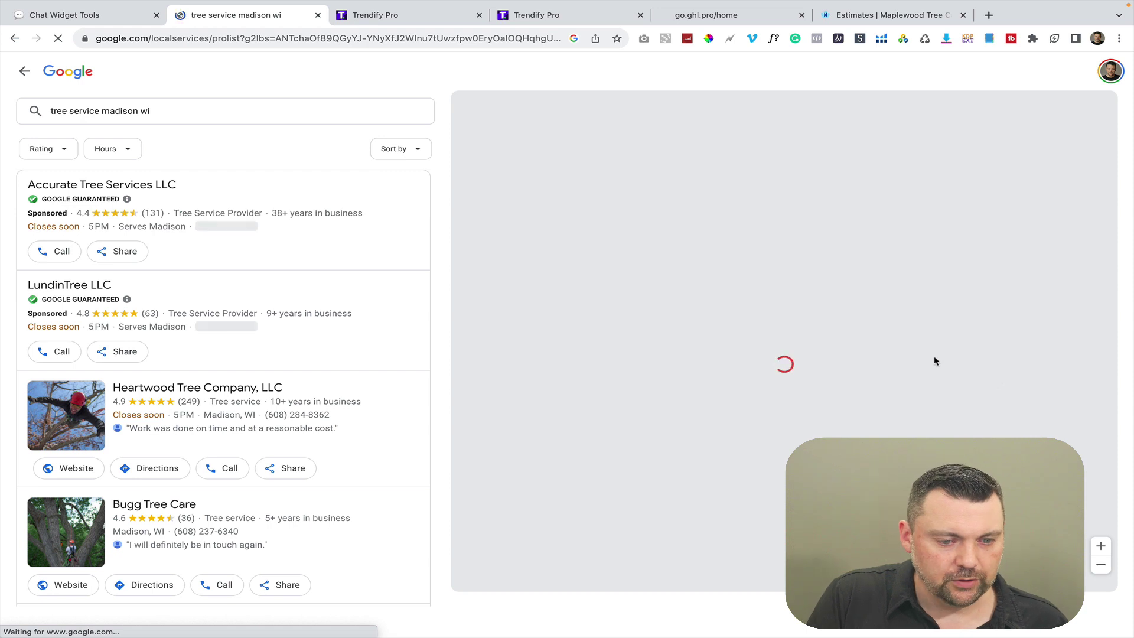
pyautogui.scroll(-1, 398, 434)
pyautogui.scroll(-2, 399, 434)
pyautogui.scroll(-5, 398, 434)
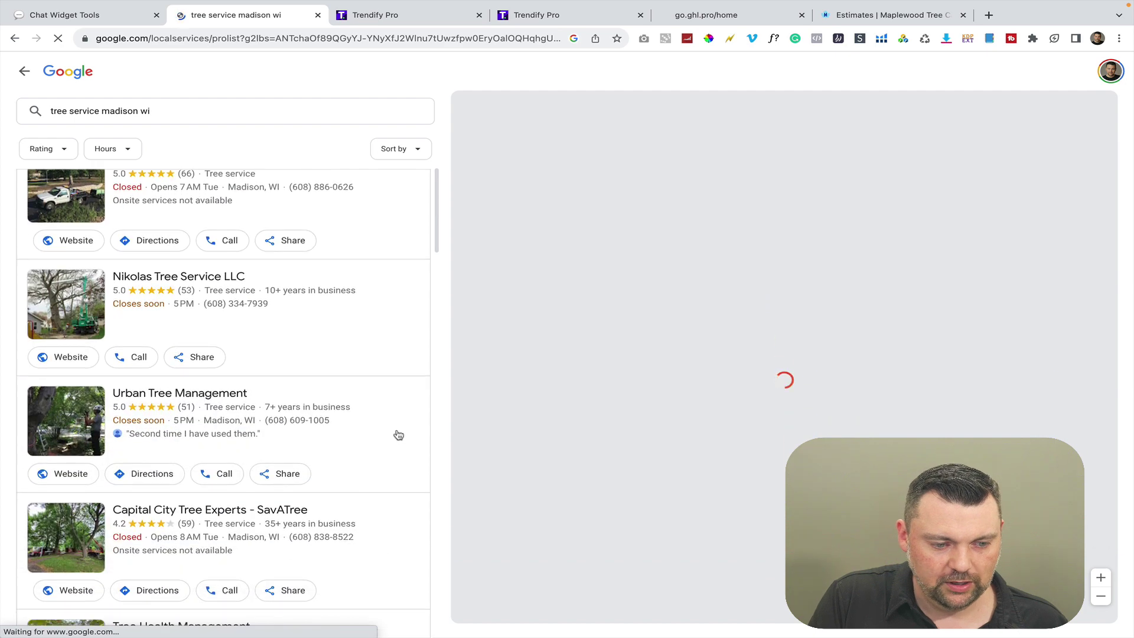
pyautogui.scroll(-3, 399, 434)
pyautogui.scroll(-4, 398, 434)
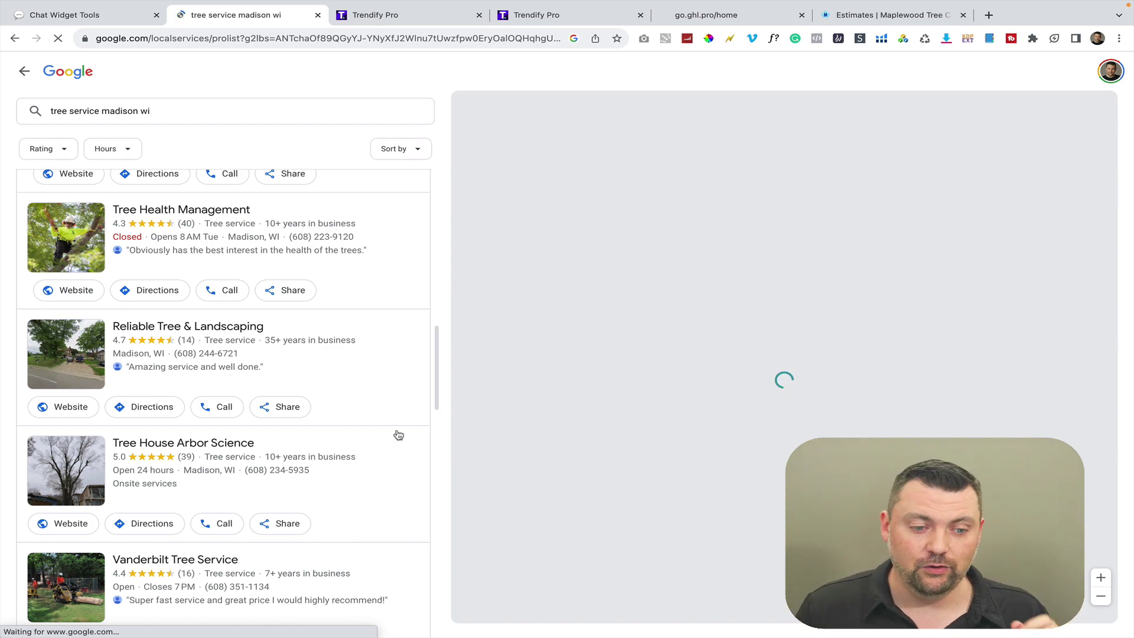
pyautogui.scroll(-1, 398, 436)
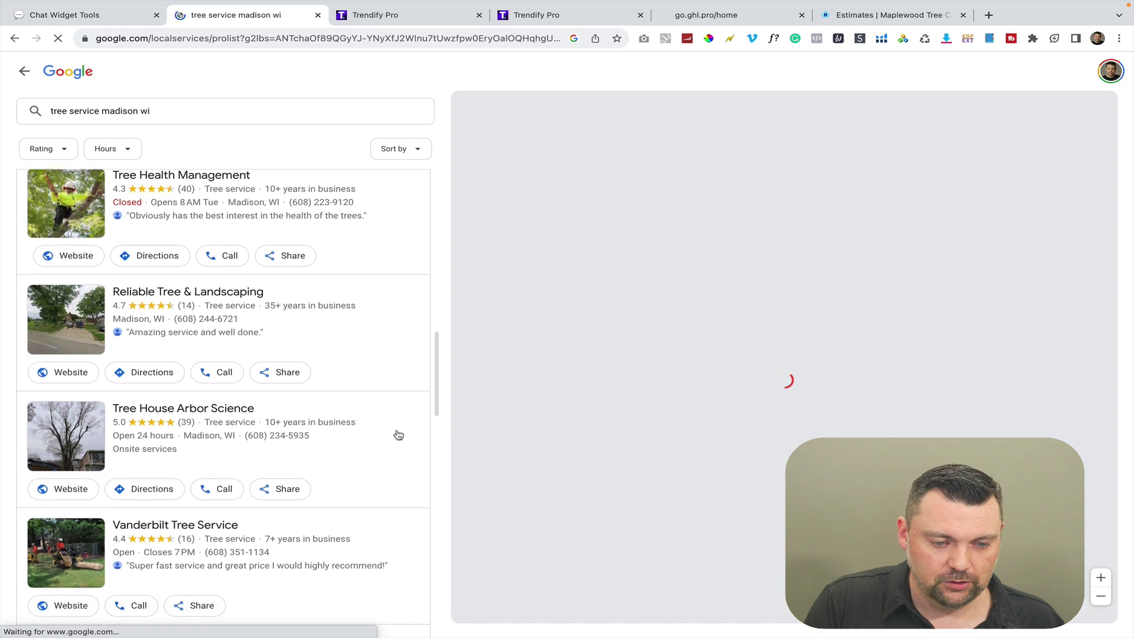
pyautogui.scroll(-2, 398, 435)
pyautogui.scroll(-4, 399, 436)
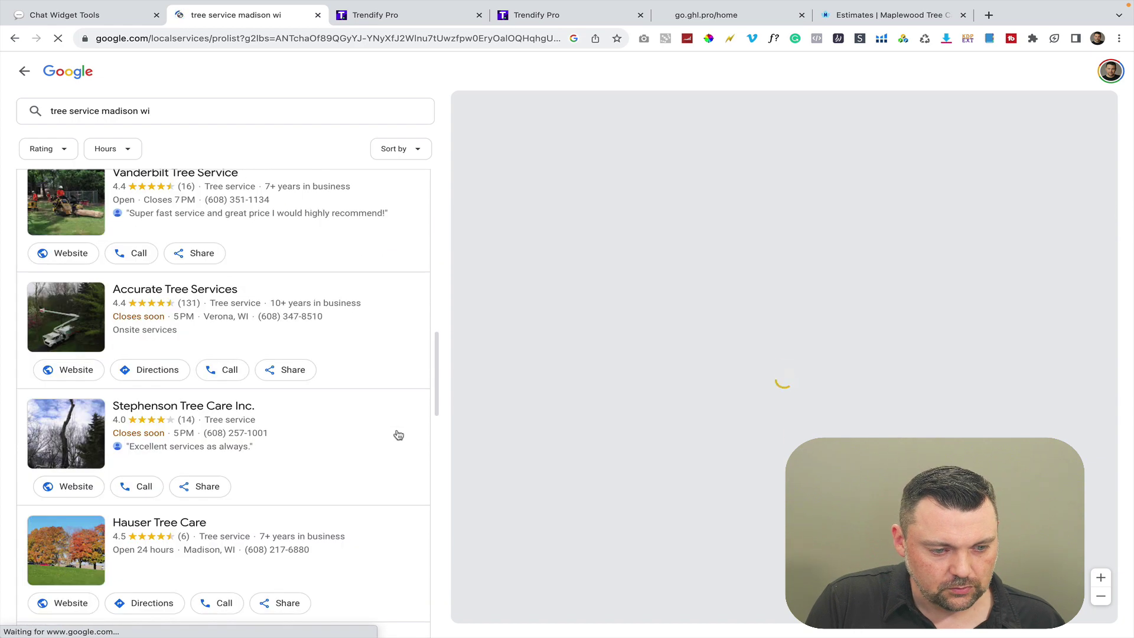
pyautogui.scroll(-1, 399, 436)
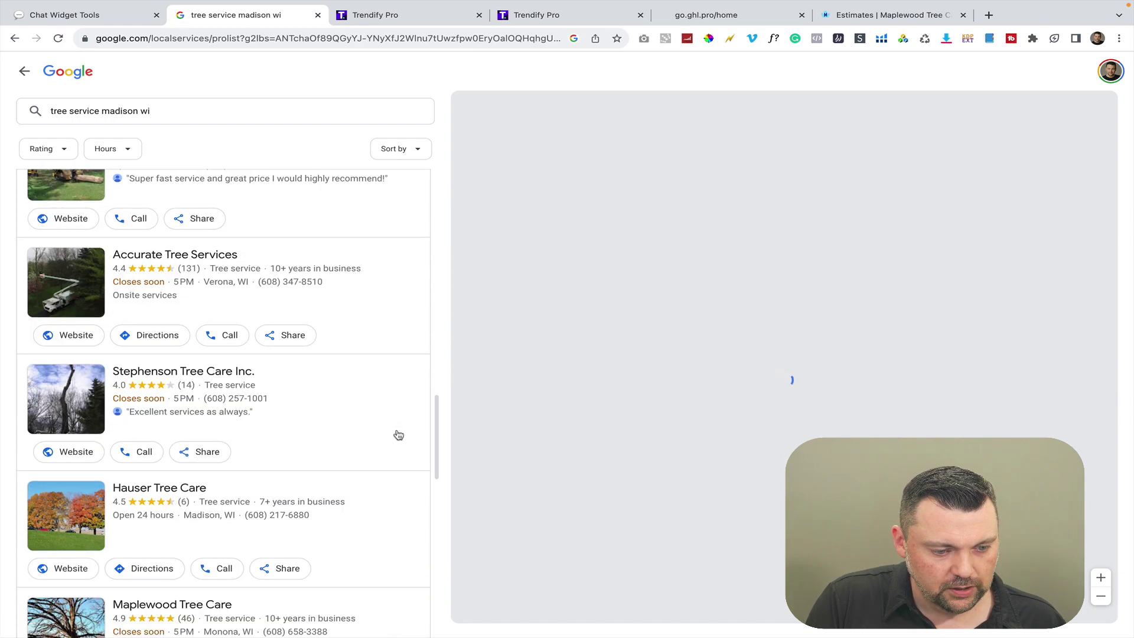
pyautogui.scroll(-1, 399, 435)
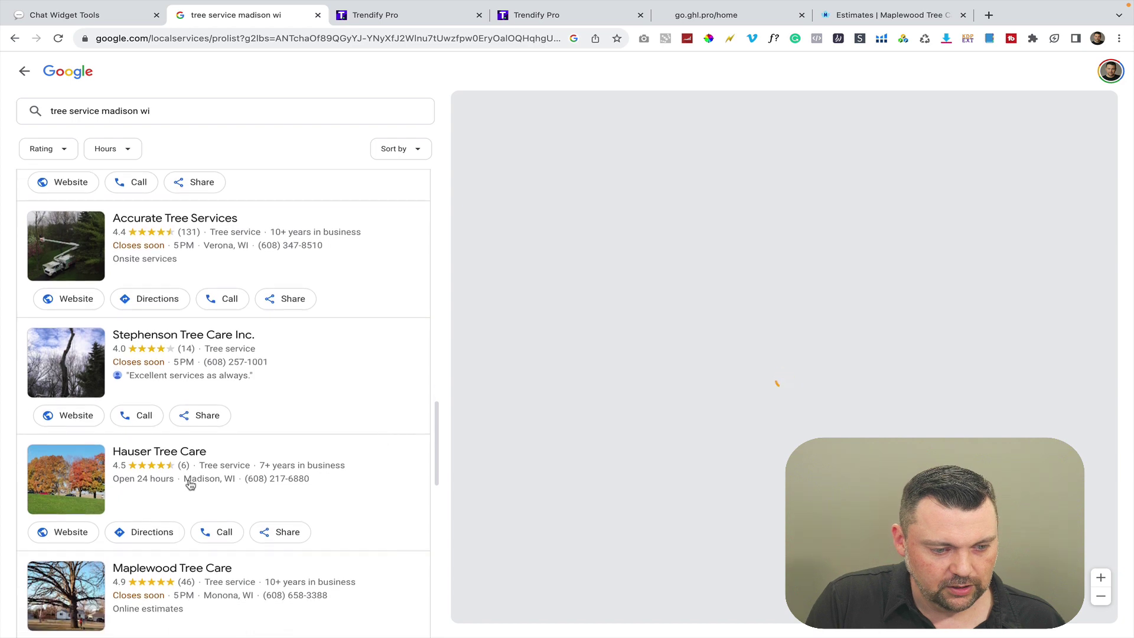
pyautogui.click(81, 536)
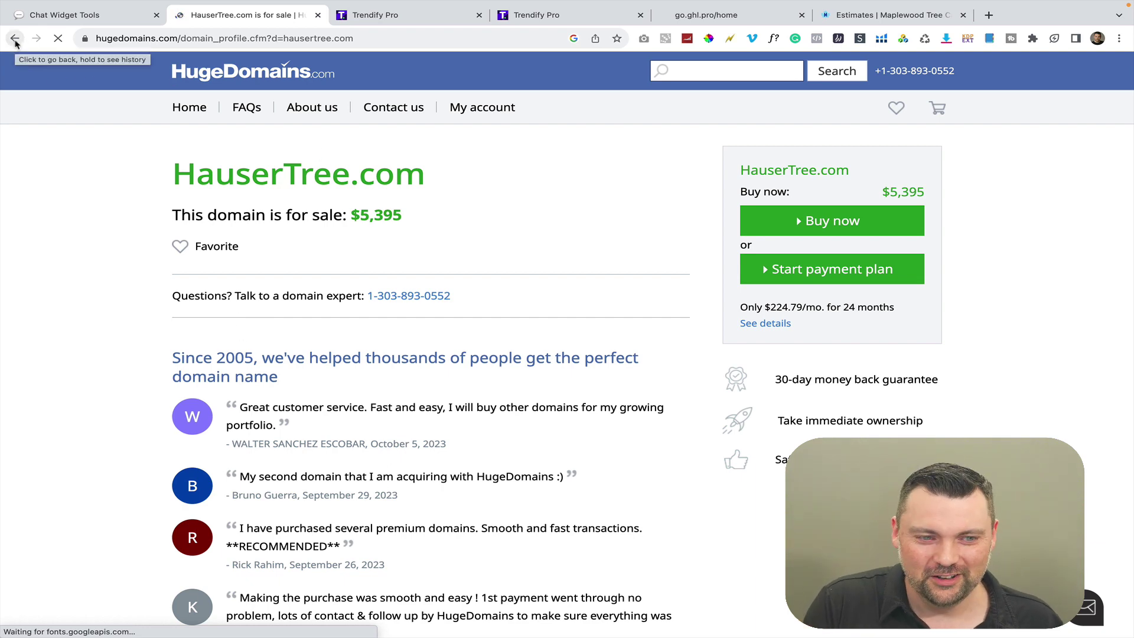
pyautogui.click(14, 40)
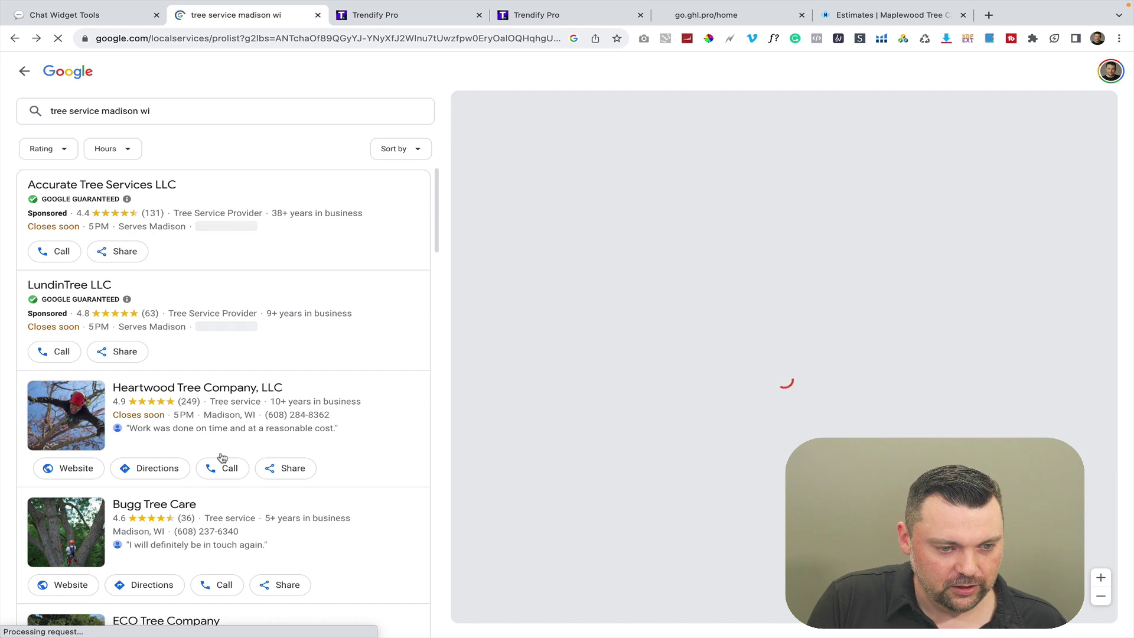
pyautogui.scroll(-1, 222, 459)
pyautogui.scroll(-1, 222, 458)
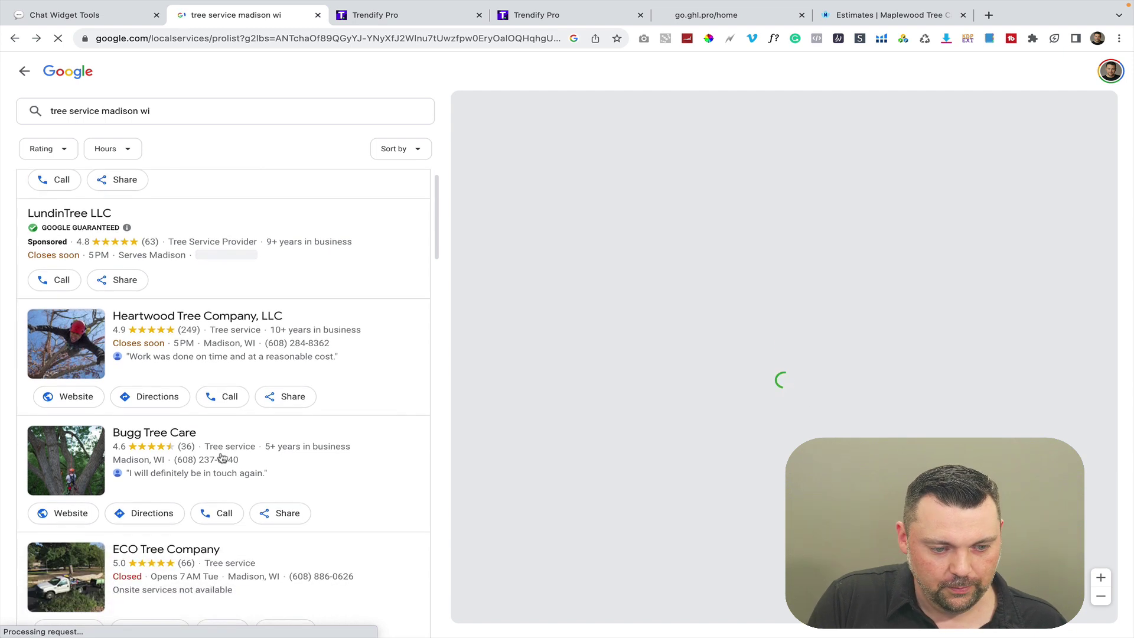
pyautogui.scroll(-1, 222, 458)
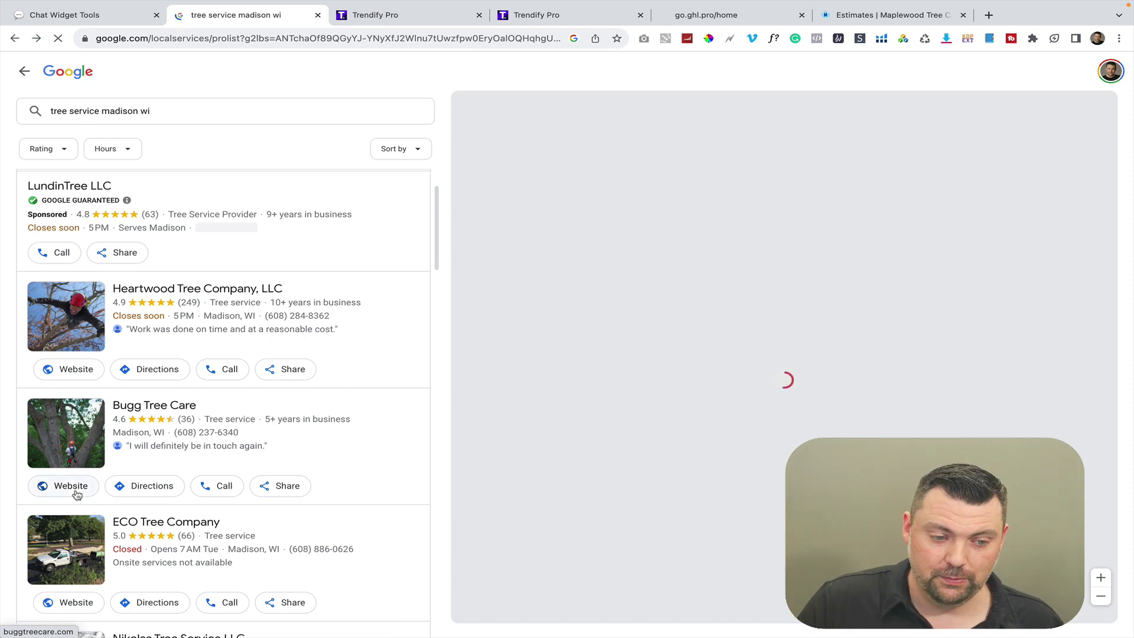
pyautogui.scroll(-1, 76, 491)
pyautogui.scroll(-3, 76, 469)
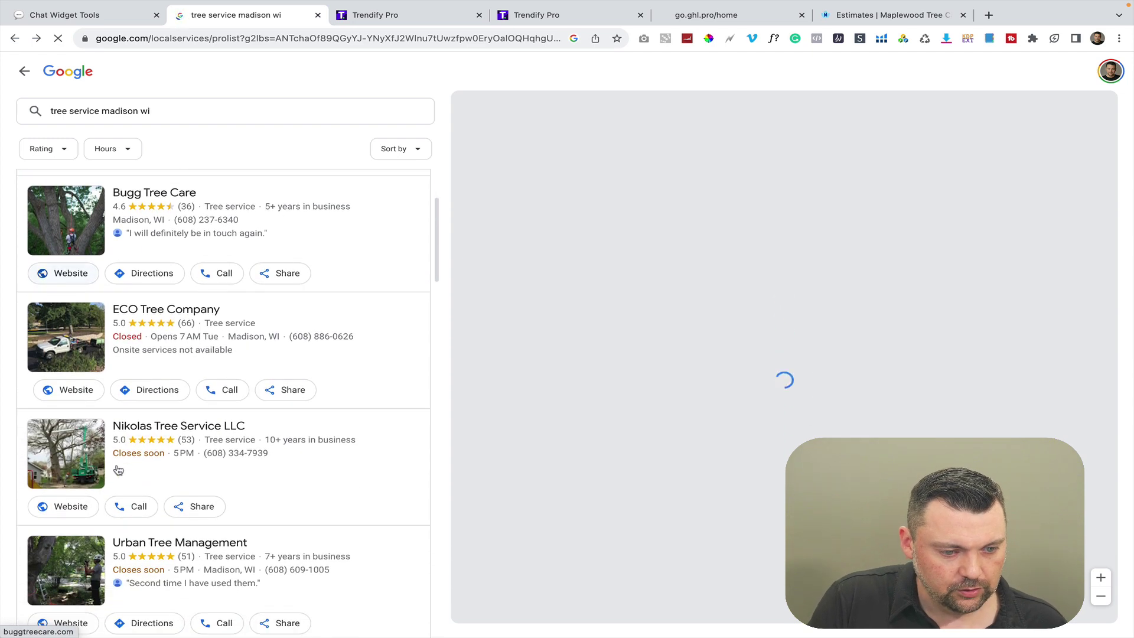
pyautogui.scroll(-1, 118, 470)
pyautogui.scroll(-1, 119, 470)
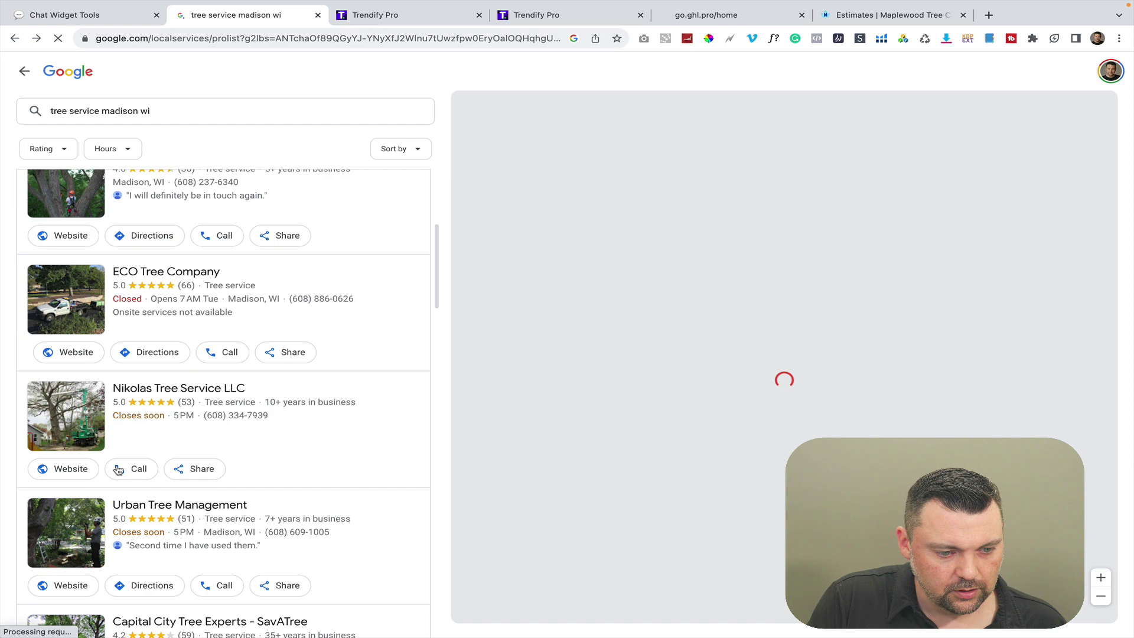
# Step: Open Nikolas Tree Service LLC's website and scroll over its homepage truck photo slider
pyautogui.click(68, 470)
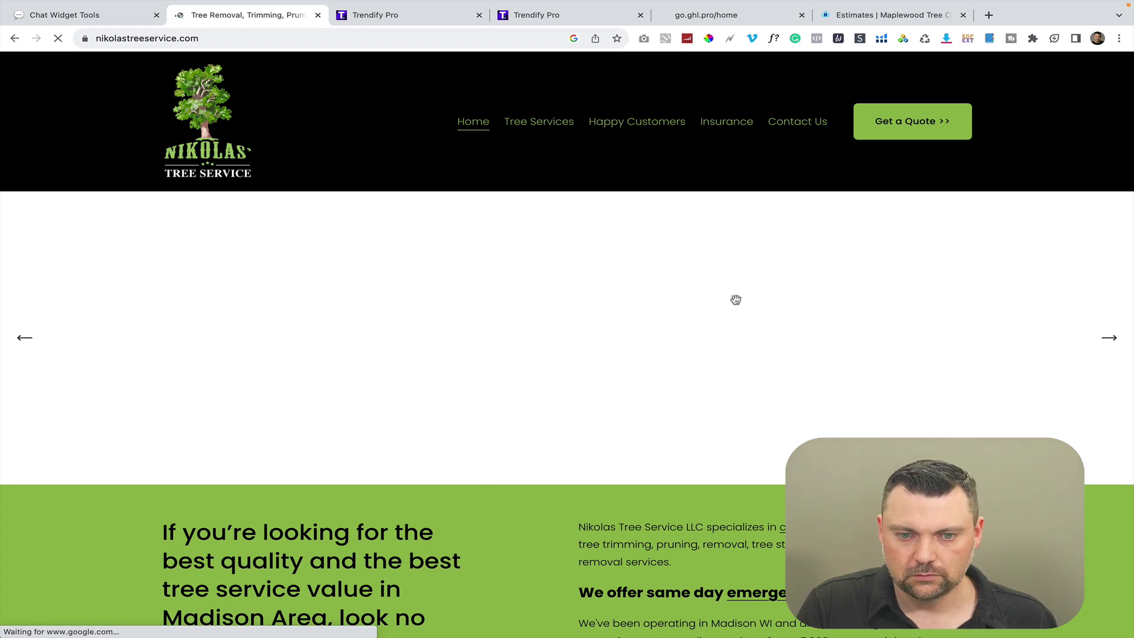
pyautogui.scroll(-1, 858, 435)
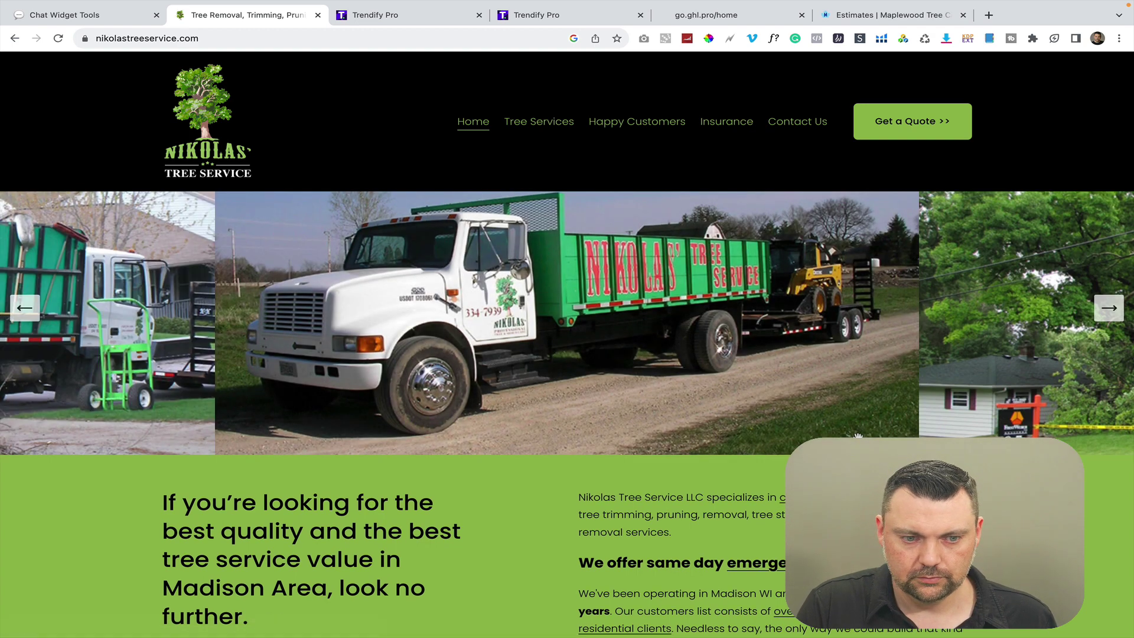
pyautogui.scroll(-8, 858, 436)
pyautogui.scroll(9, 858, 437)
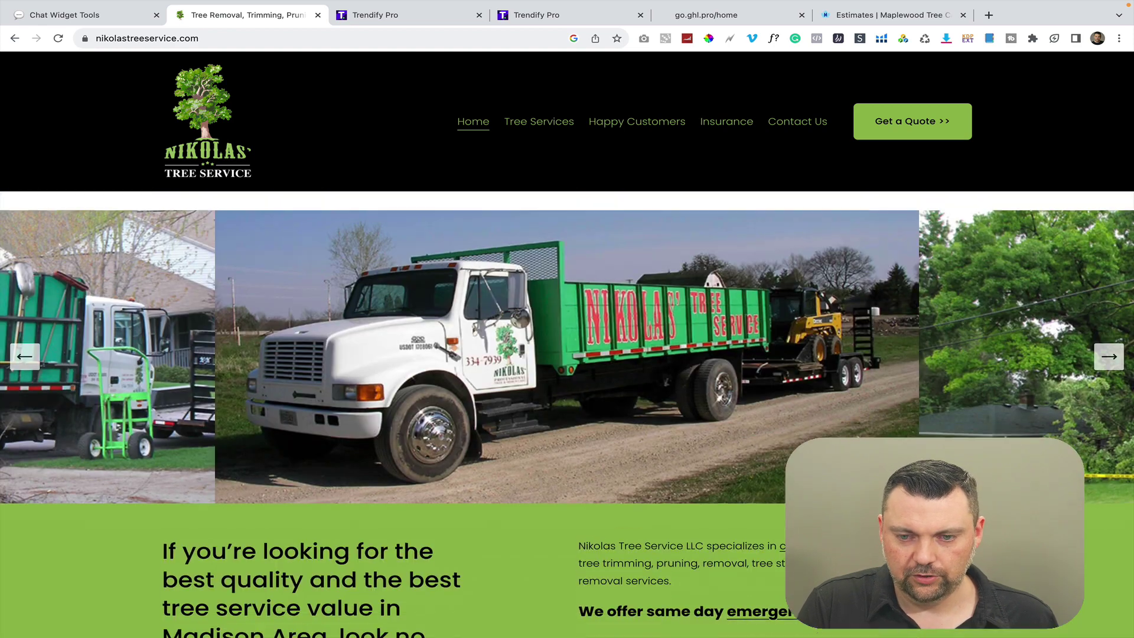
pyautogui.scroll(-1, 857, 437)
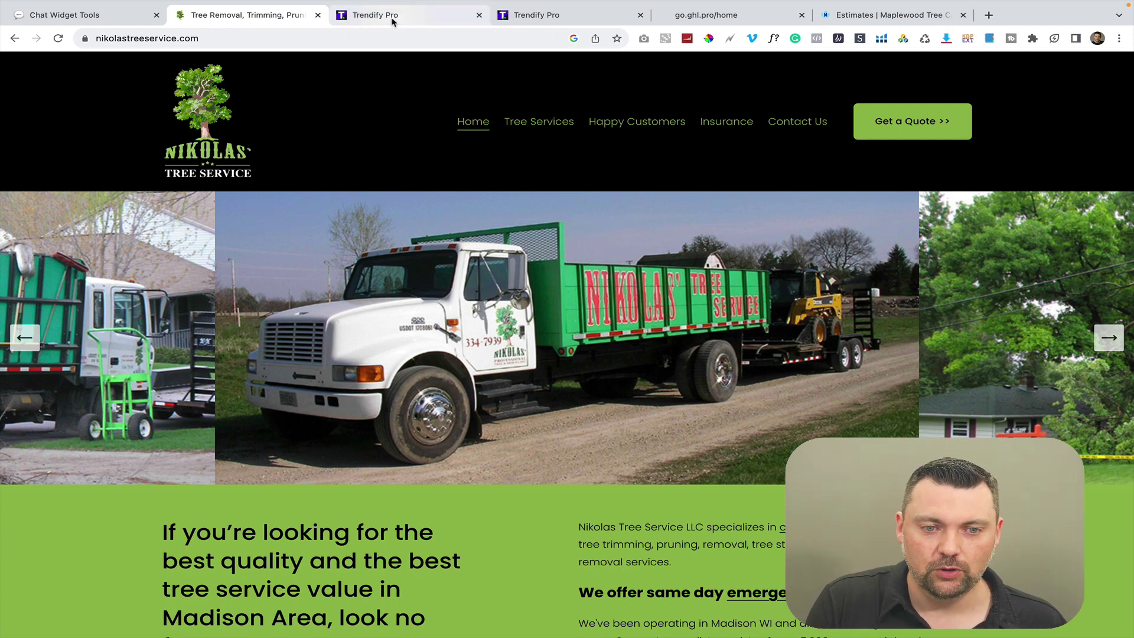
# Step: Return to Trendify Pro and bring up the Landscape Appointments funnel's Home, Schedule A Call and Thank You steps
pyautogui.click(390, 18)
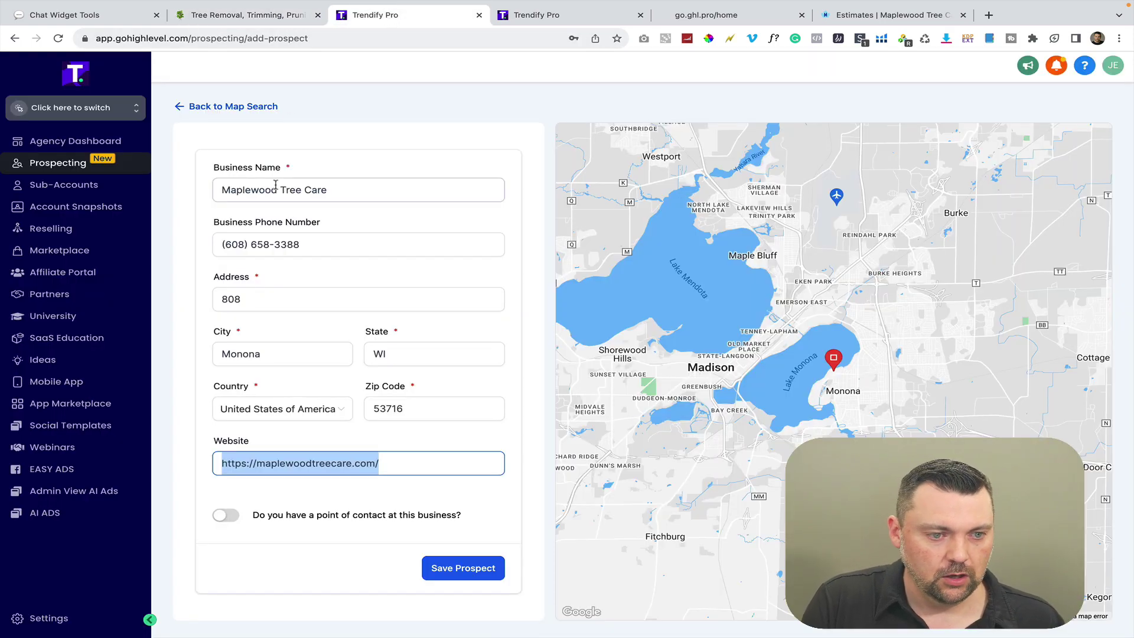
pyautogui.click(93, 107)
pyautogui.click(247, 113)
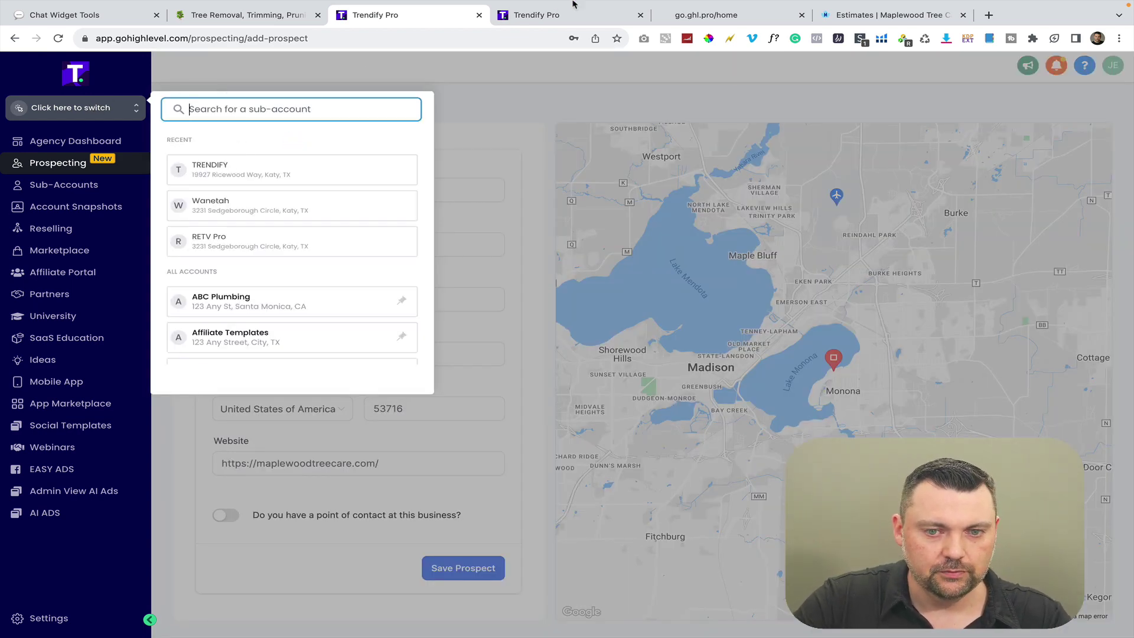
pyautogui.click(544, 20)
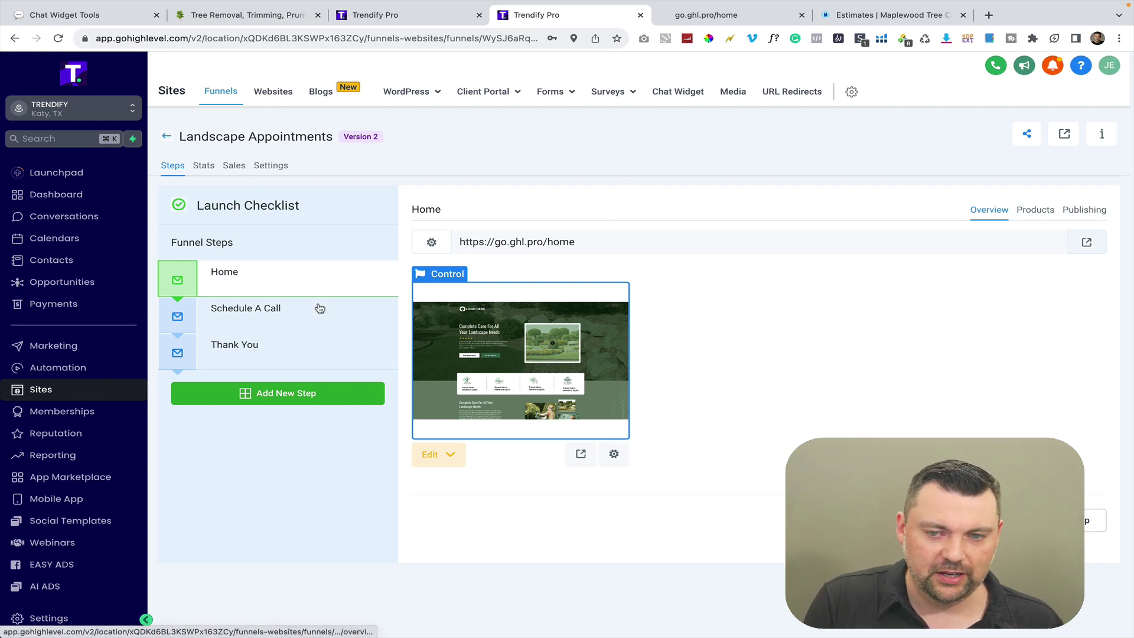
# Step: Open the Chat Widget settings, select its body embed code, then close the code window
pyautogui.click(679, 97)
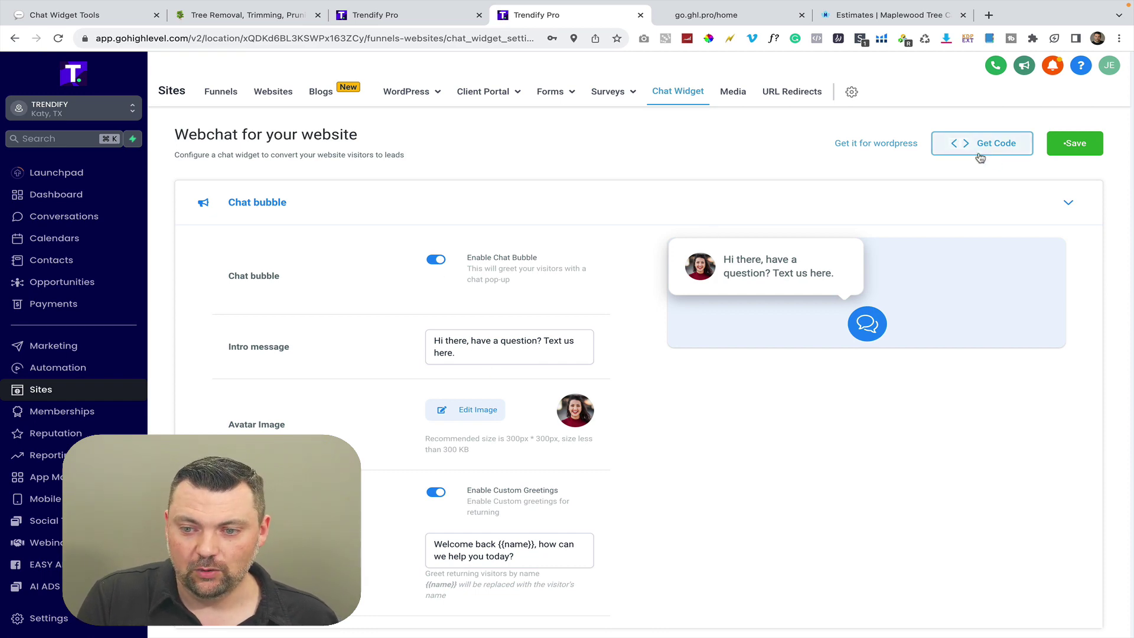
pyautogui.click(980, 150)
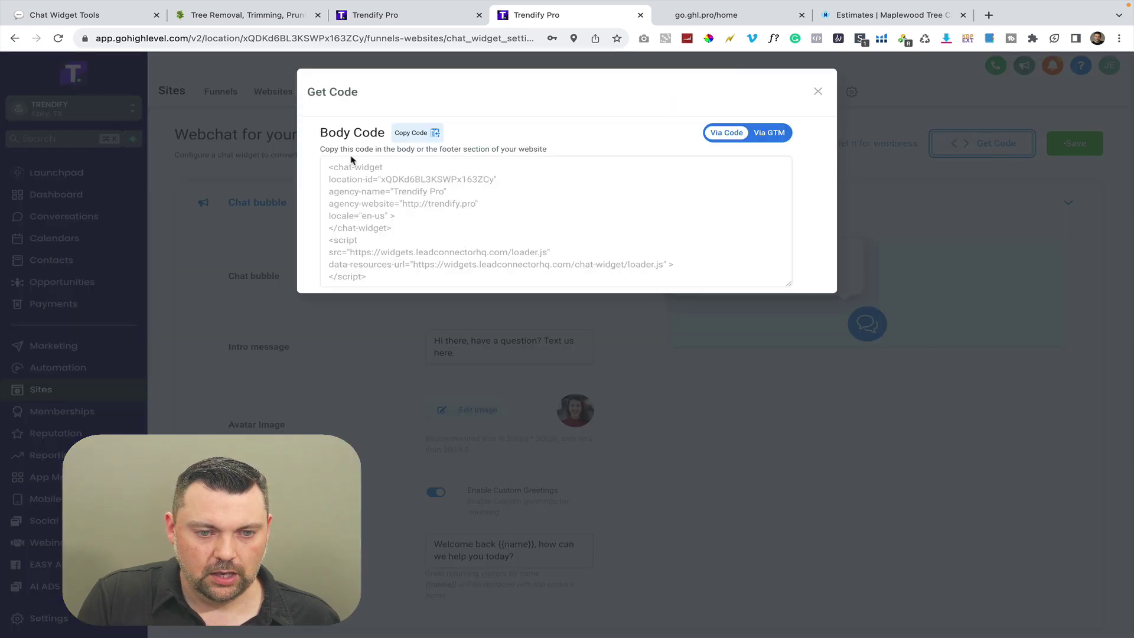
pyautogui.moveTo(328, 166); pyautogui.dragTo(472, 281)
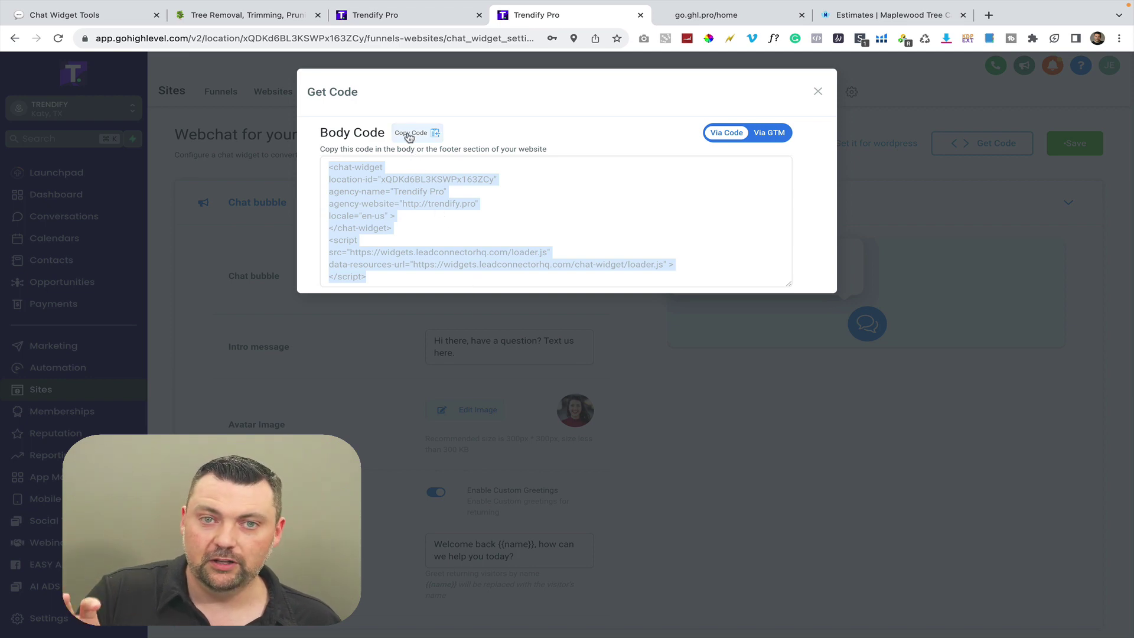
pyautogui.click(819, 91)
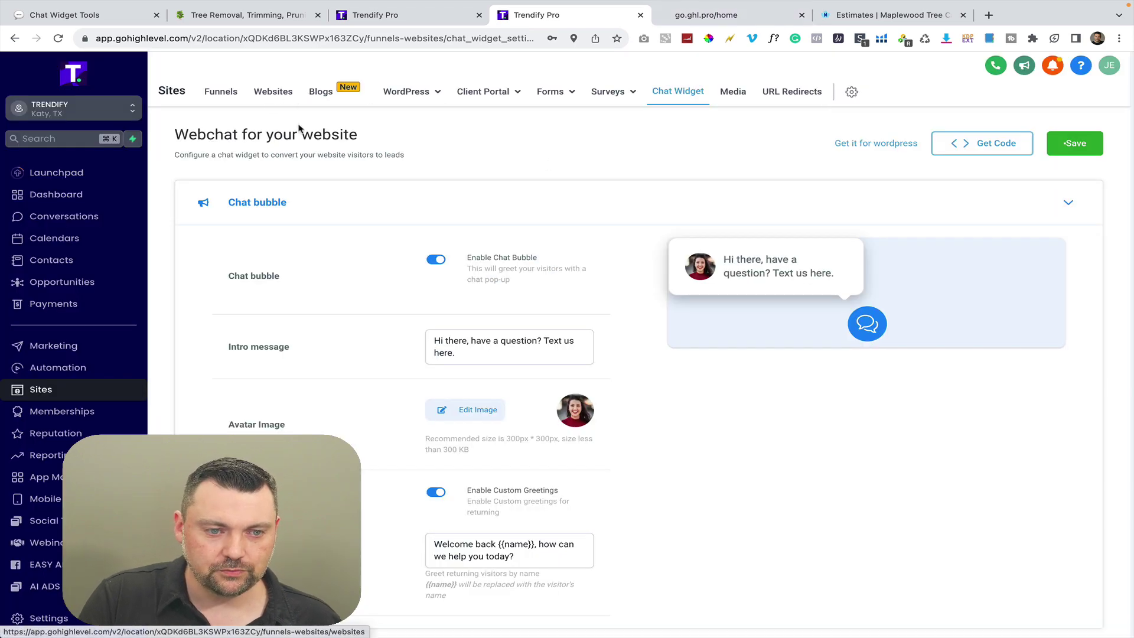
# Step: Save the Landscape Appointments funnel settings and switch back to the live go.ghl.pro/home page
pyautogui.click(14, 38)
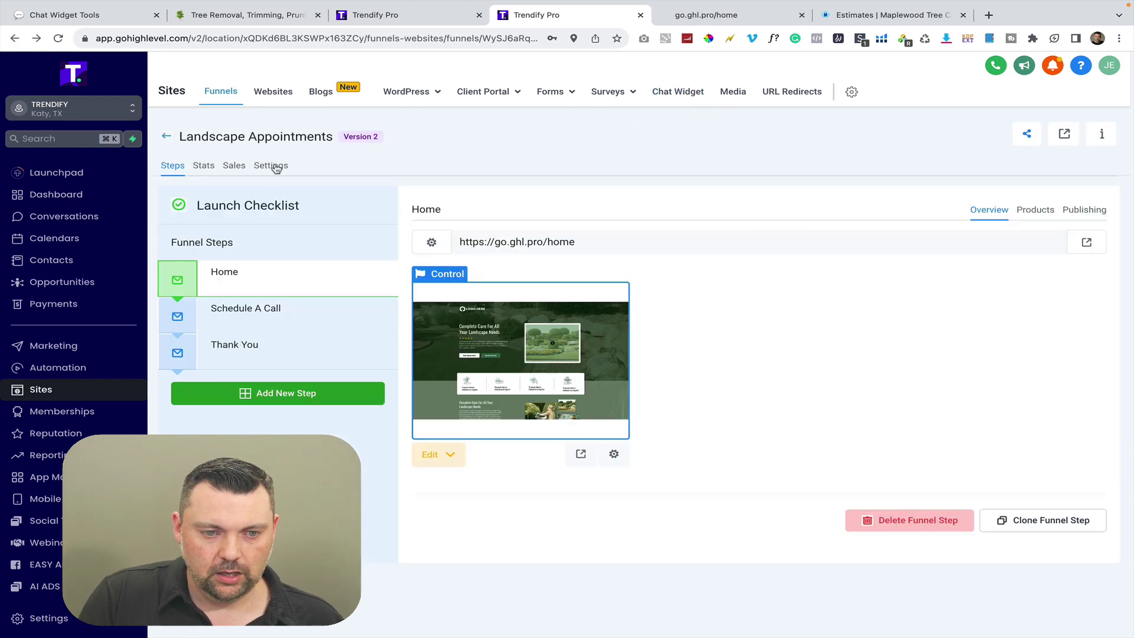
pyautogui.click(276, 169)
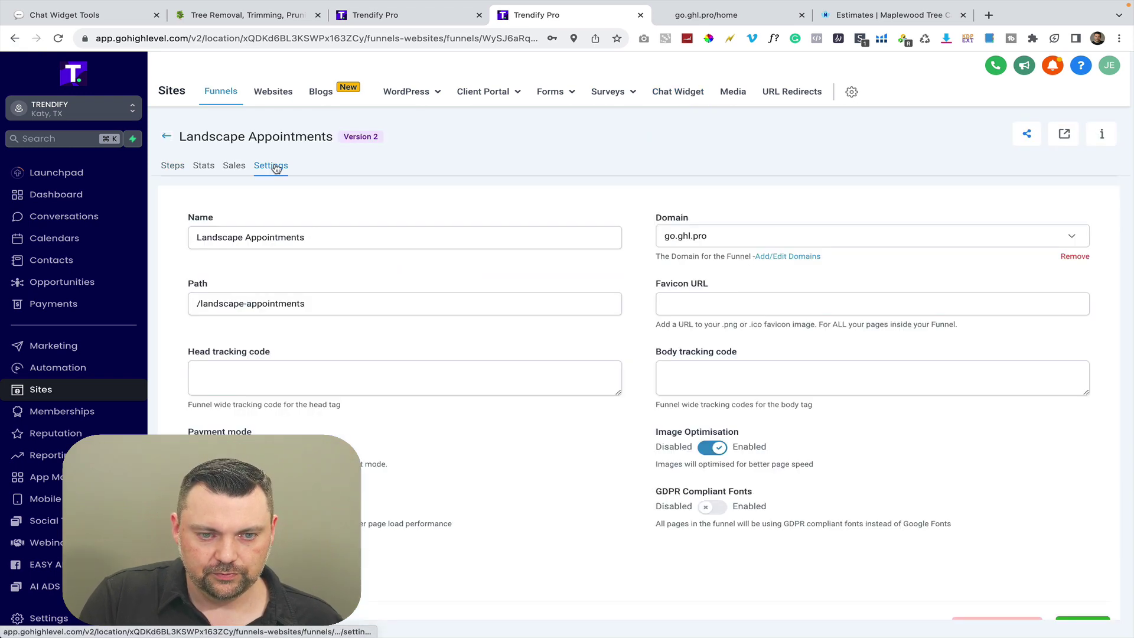
pyautogui.click(713, 19)
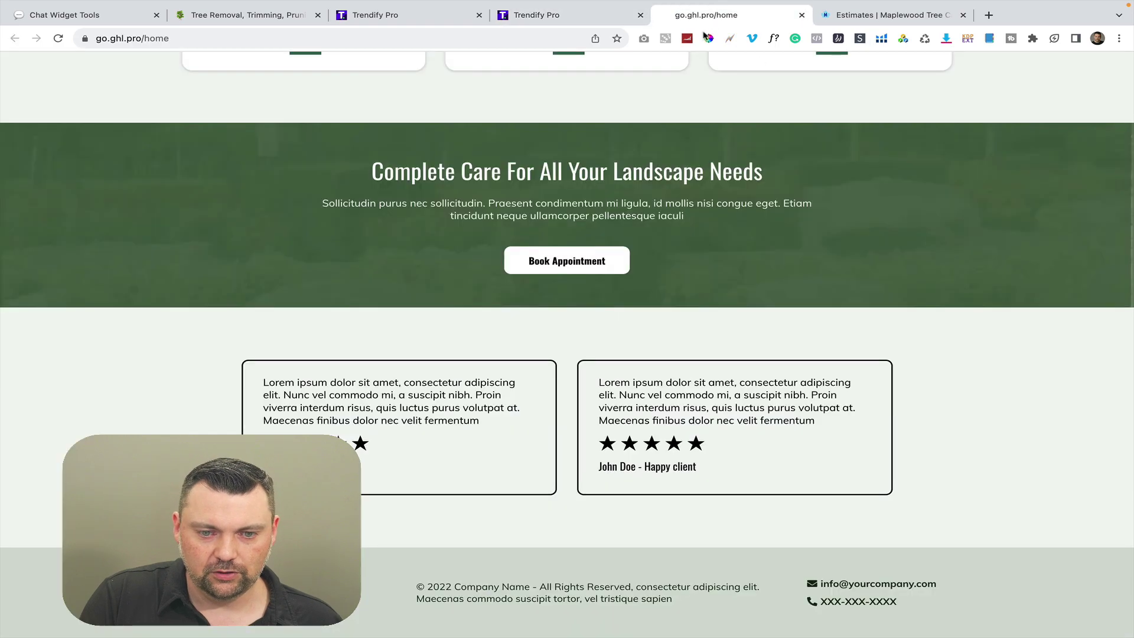
pyautogui.scroll(20, 618, 290)
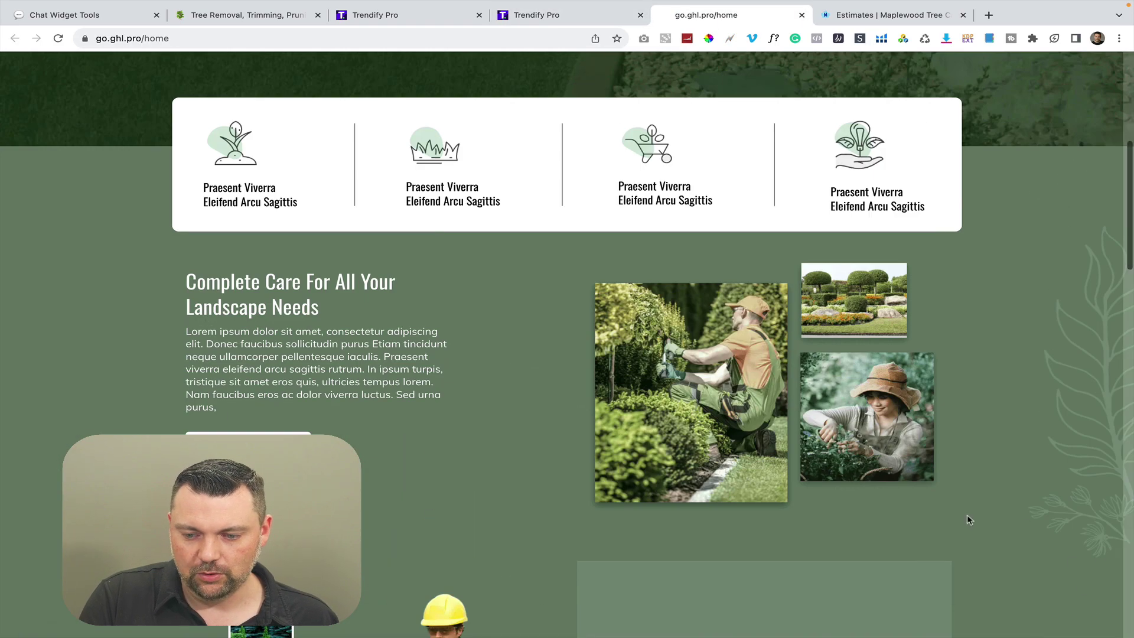
pyautogui.scroll(7, 618, 177)
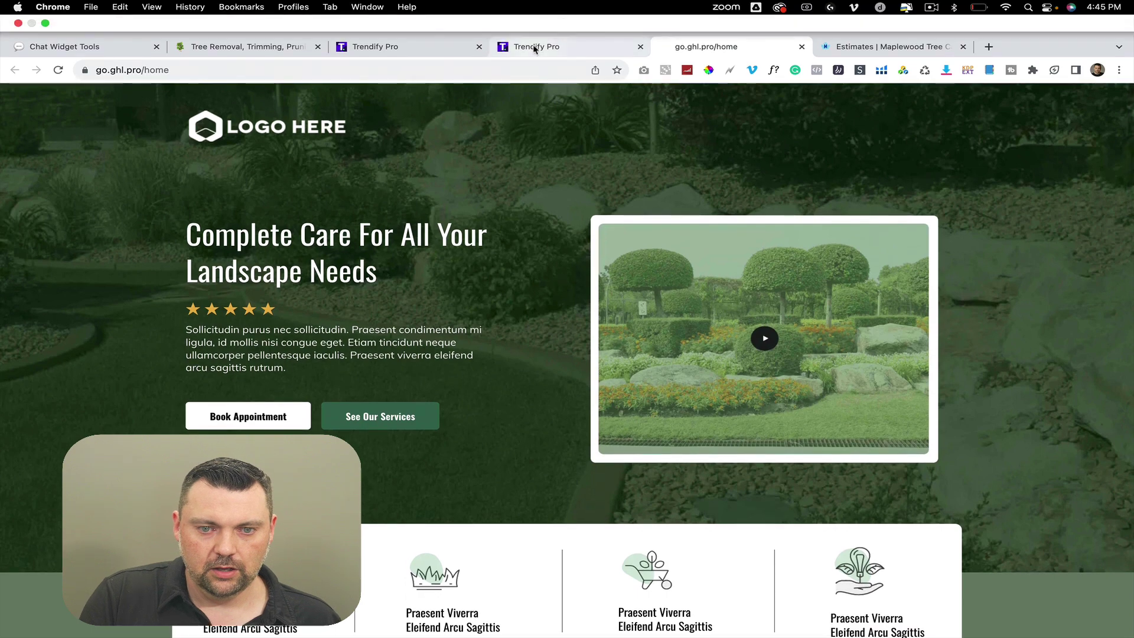
pyautogui.click(565, 13)
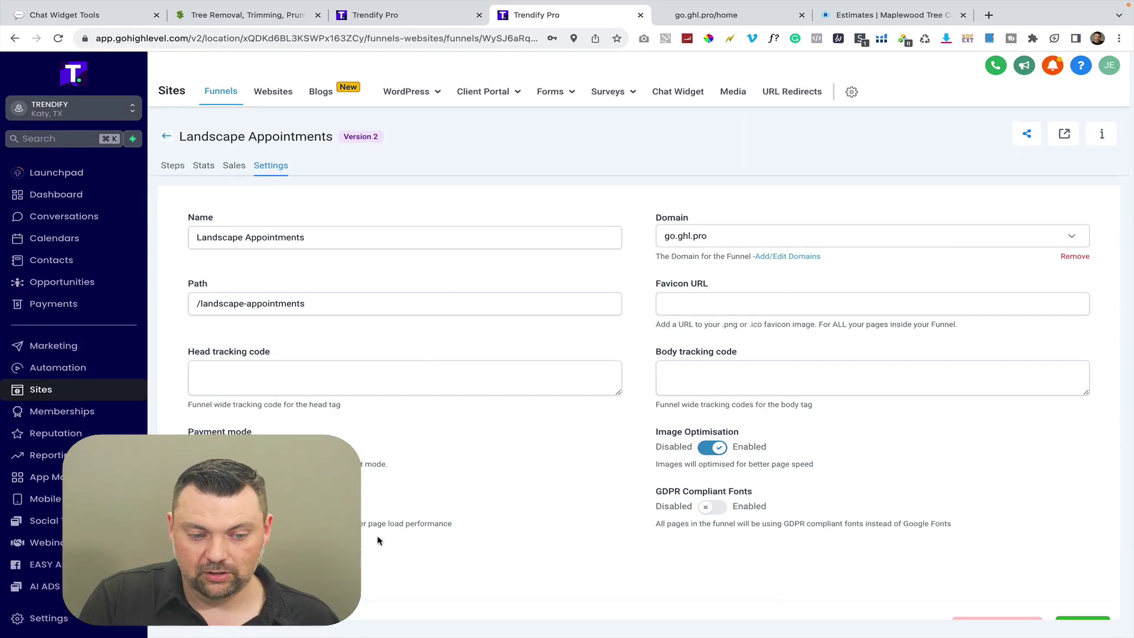
pyautogui.scroll(-1, 504, 529)
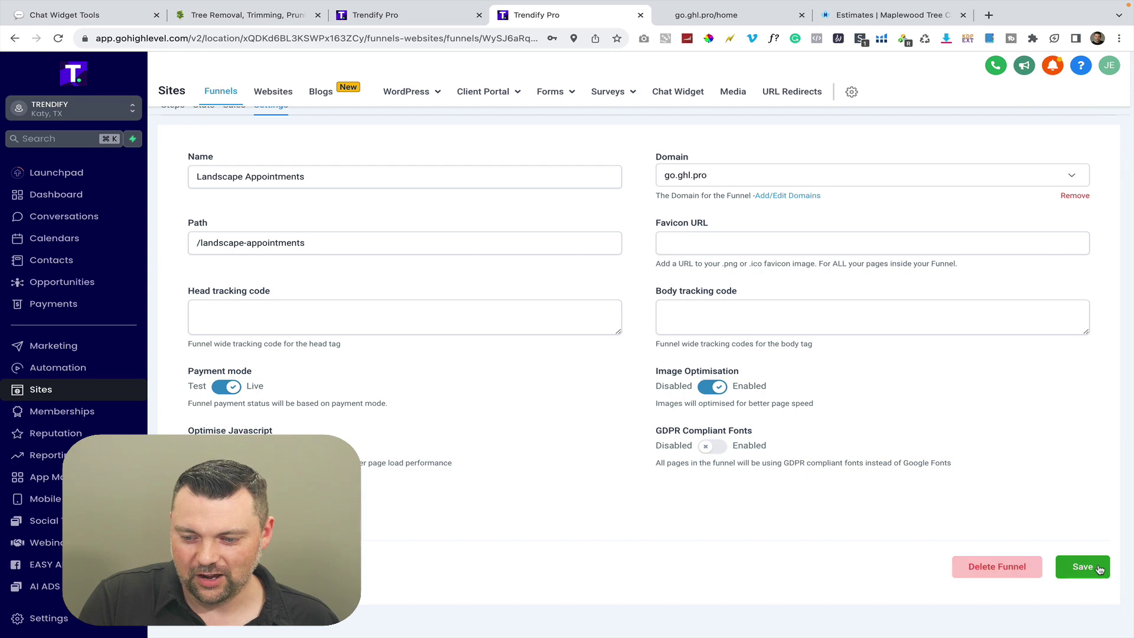
pyautogui.click(1074, 566)
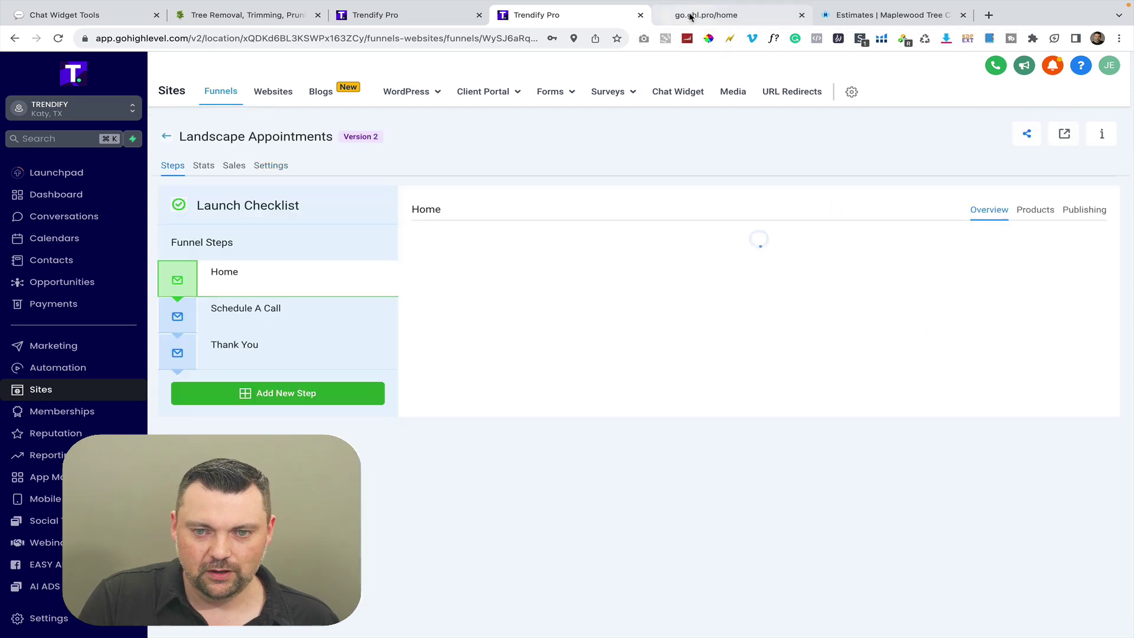
pyautogui.click(690, 16)
# Step: Reload go.ghl.pro/home and check that the chat bubble opens and closes its question form
pyautogui.click(58, 39)
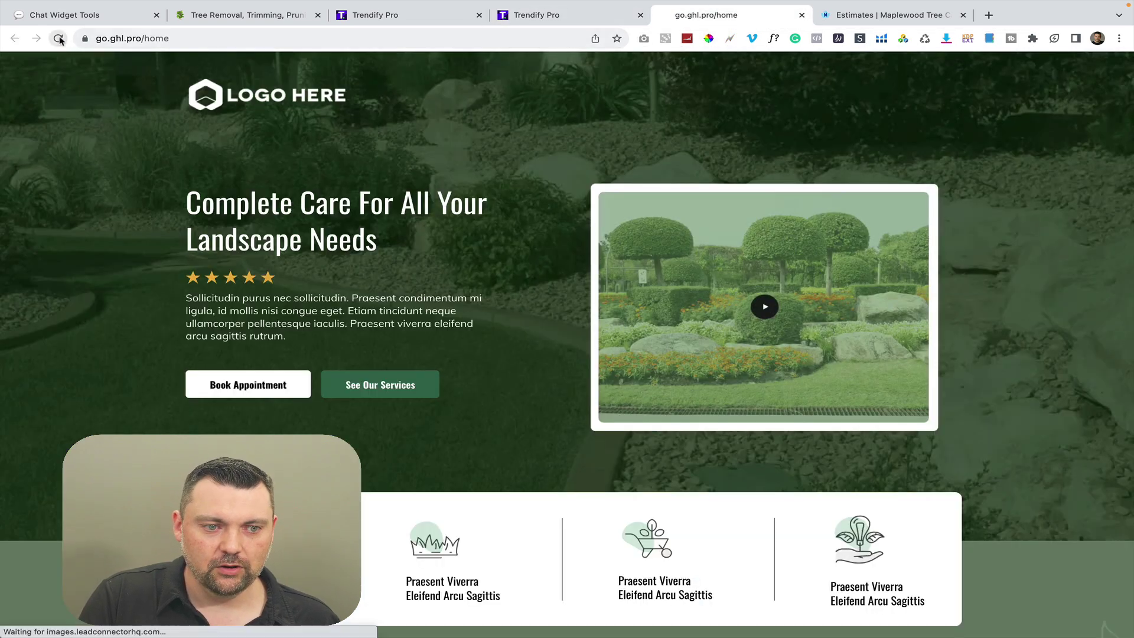
pyautogui.click(59, 39)
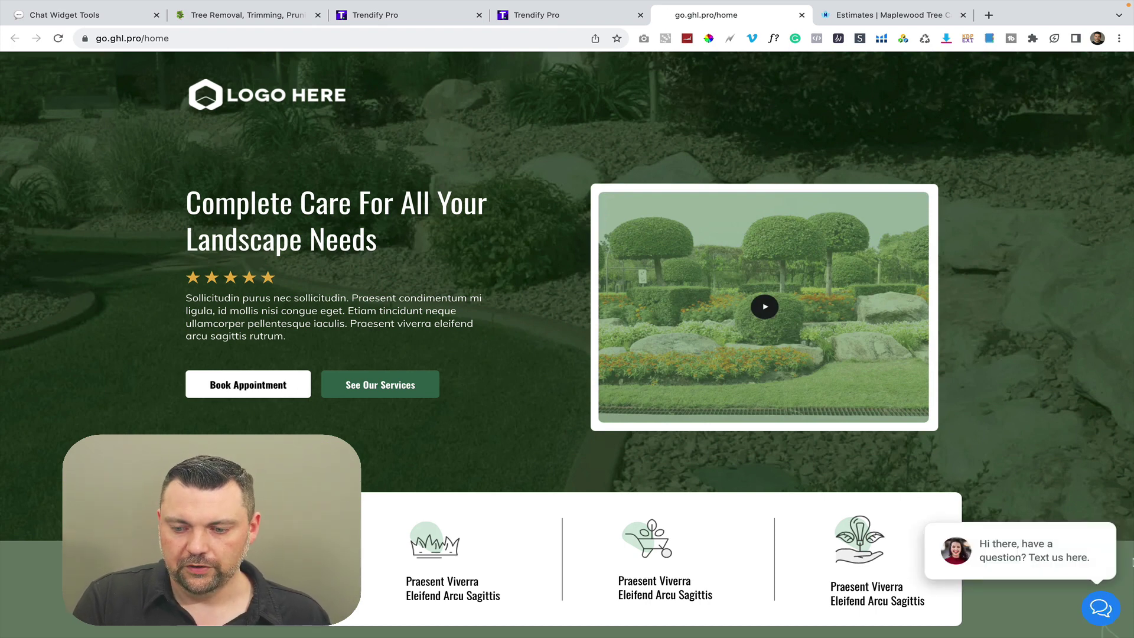
pyautogui.click(1097, 605)
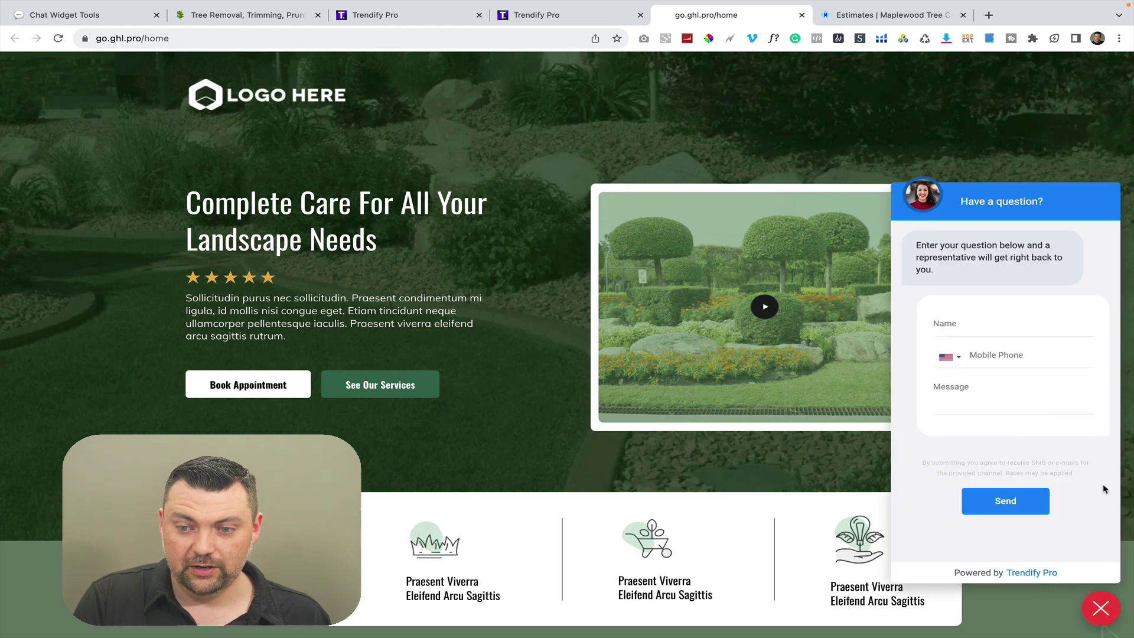
pyautogui.click(1100, 609)
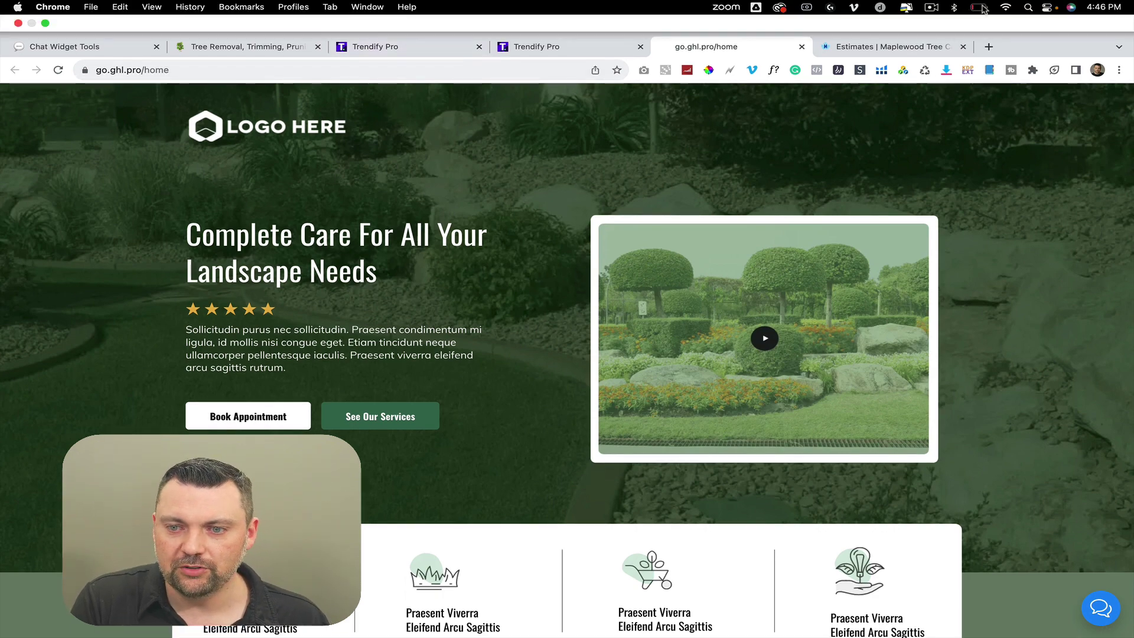
# Step: Move to the Trendify Pro sub-account and show its Launchpad setup checklist
pyautogui.click(982, 7)
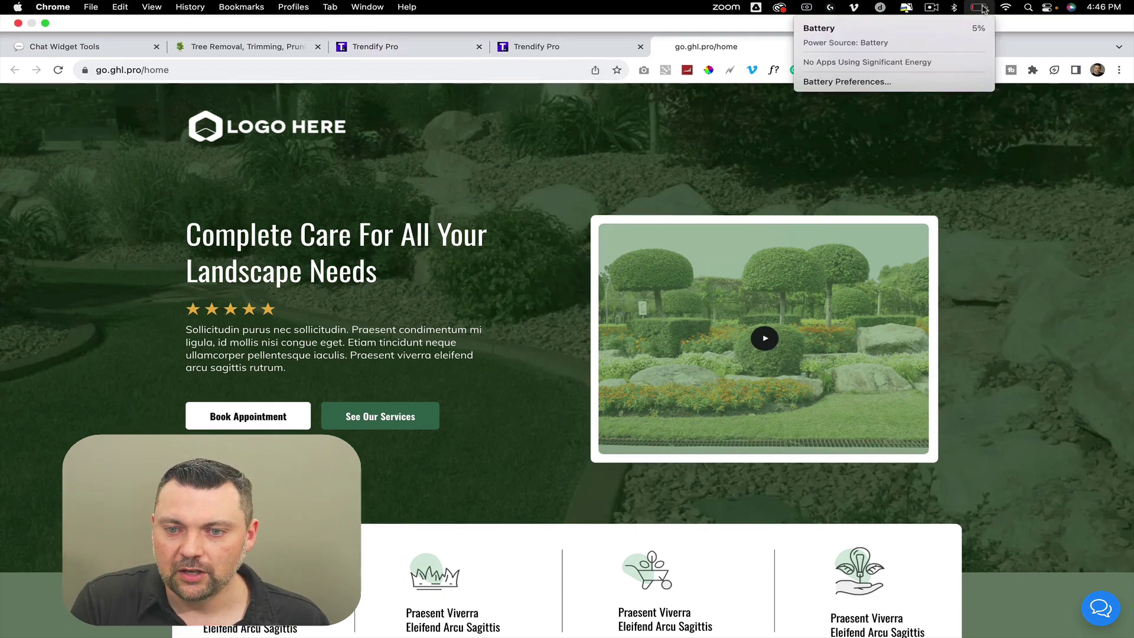
pyautogui.click(223, 45)
pyautogui.click(118, 47)
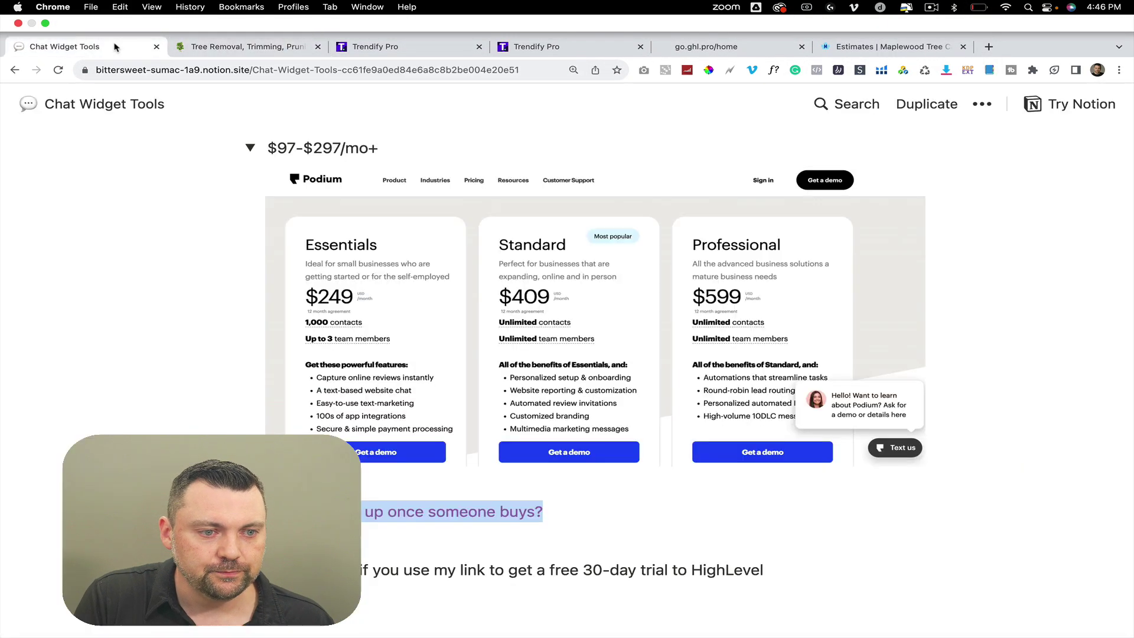
pyautogui.click(378, 47)
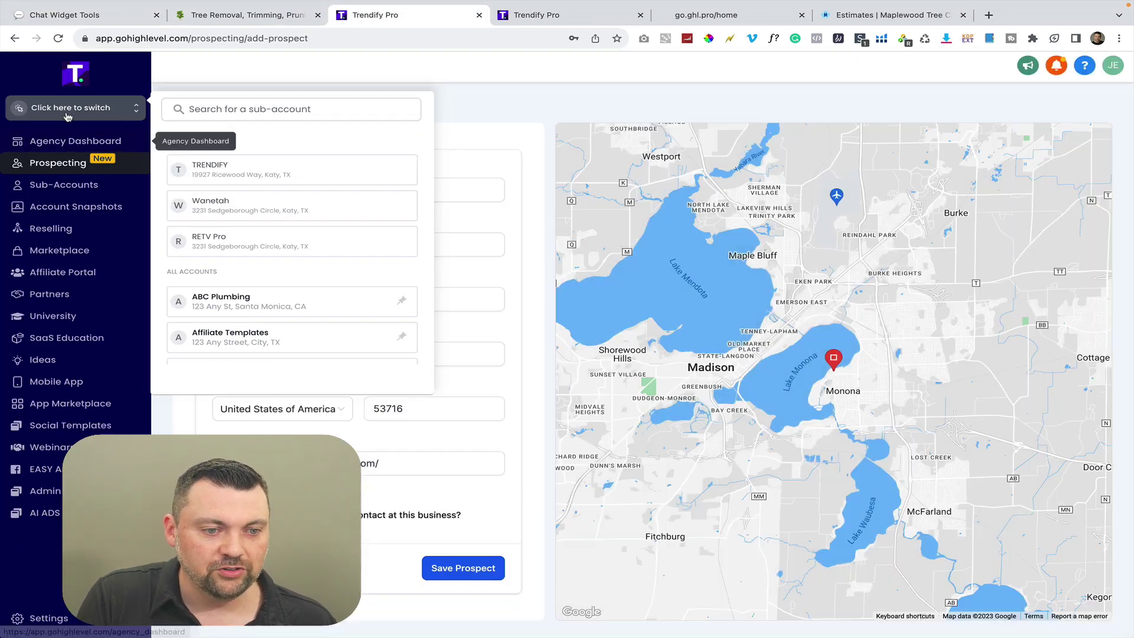
pyautogui.click(427, 81)
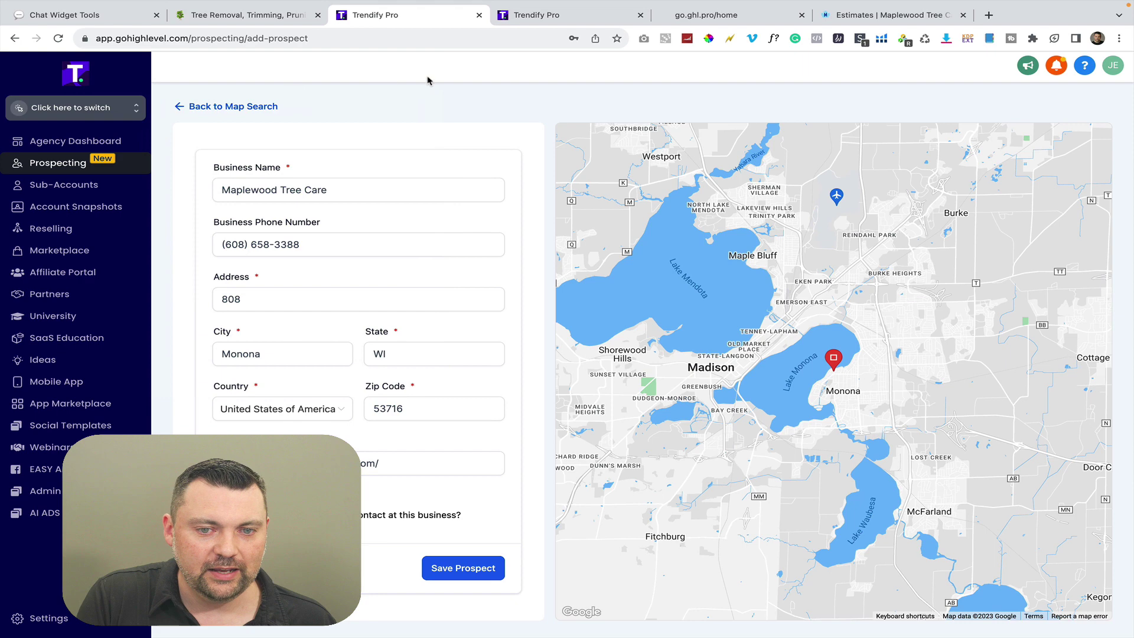
pyautogui.click(532, 15)
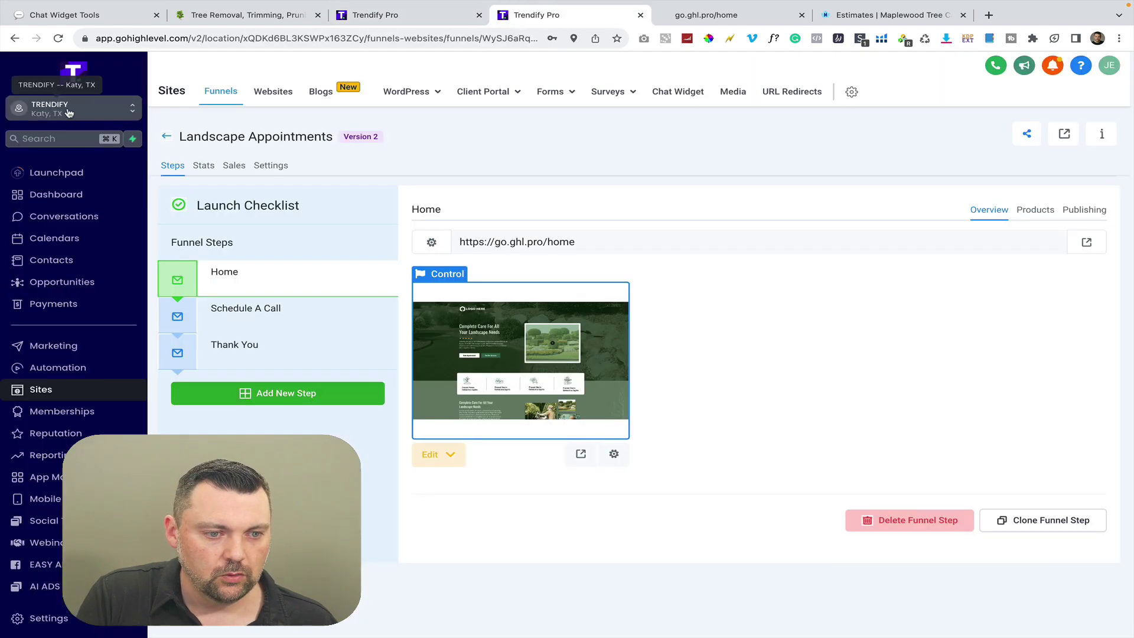
pyautogui.click(64, 172)
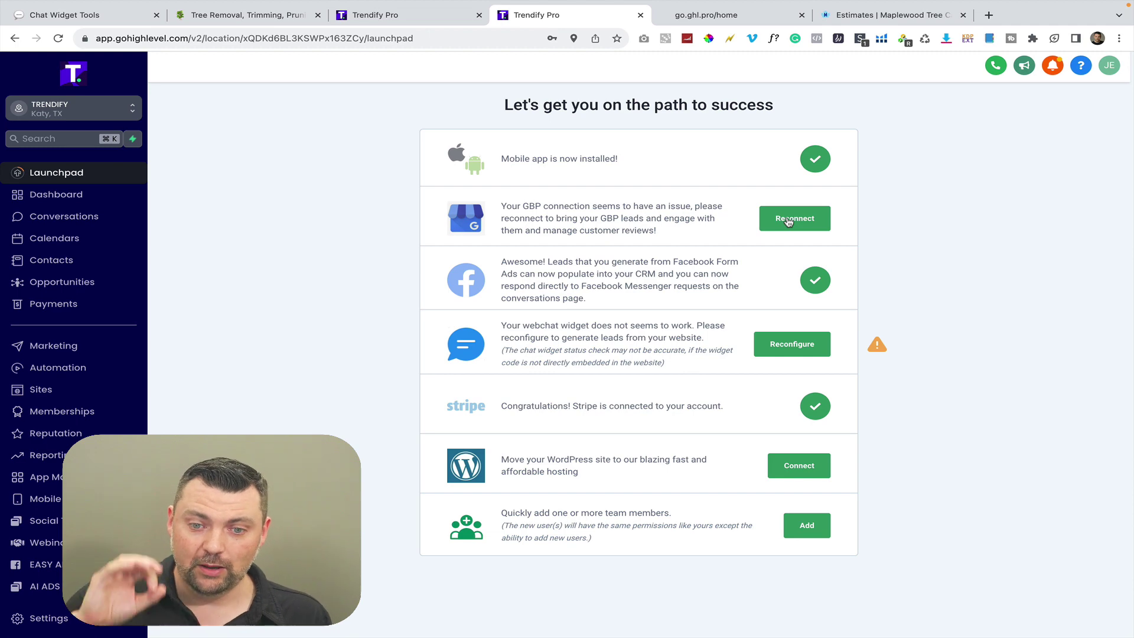
# Step: In the Chat Widget Tools guide, expand '2 Types of Chat Widgets' and 'Google Chat Widget', then return to HighLevel
pyautogui.click(120, 17)
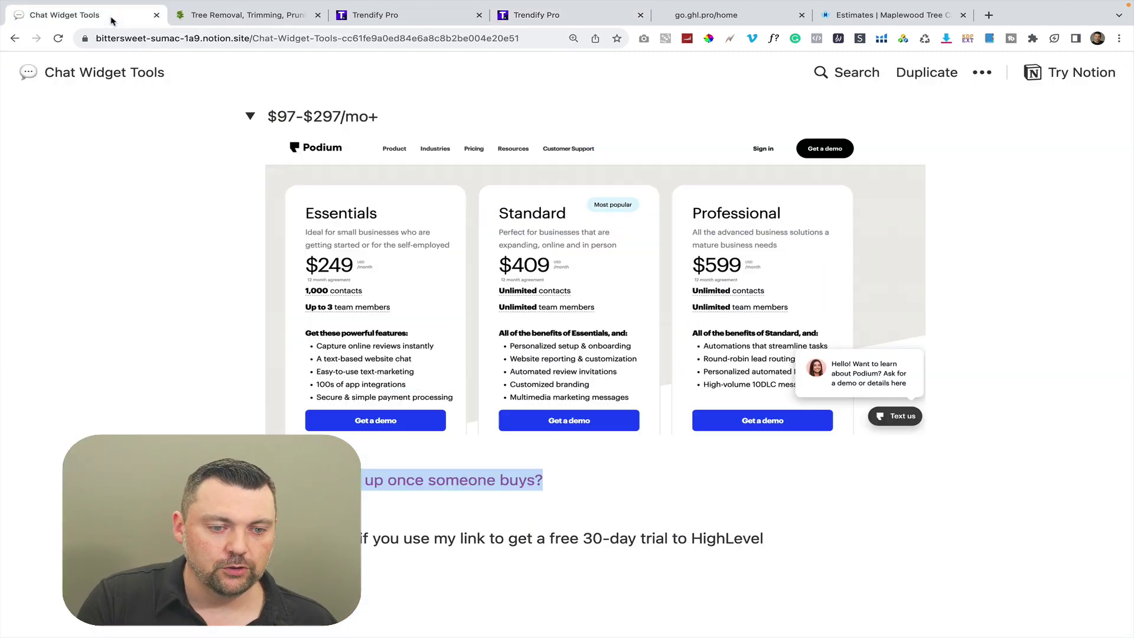
pyautogui.scroll(15, 248, 286)
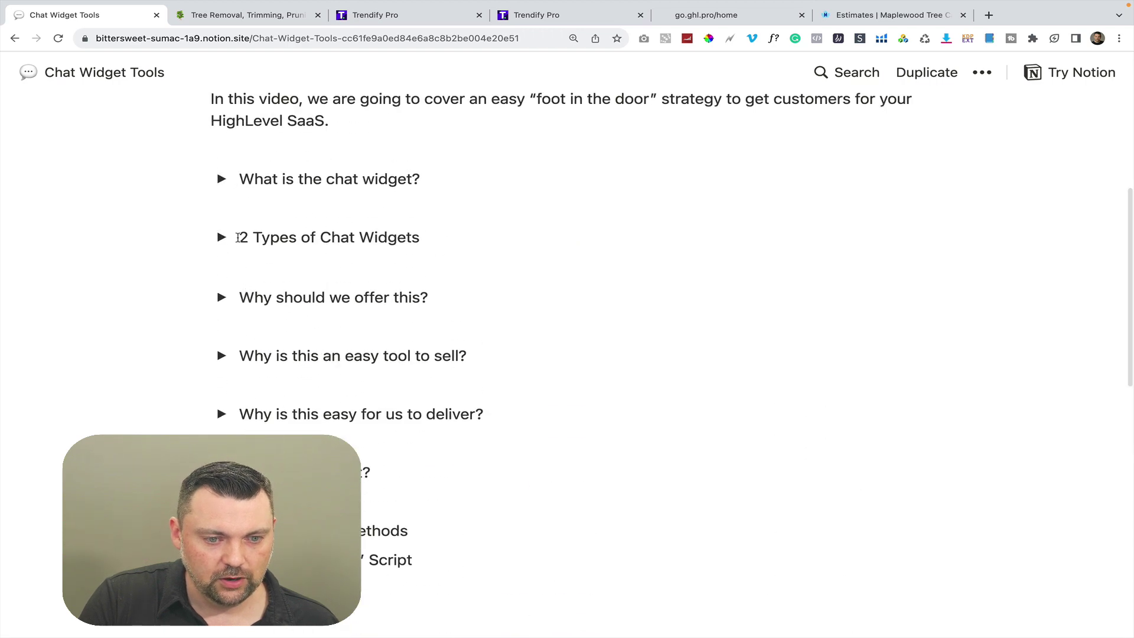
pyautogui.click(222, 236)
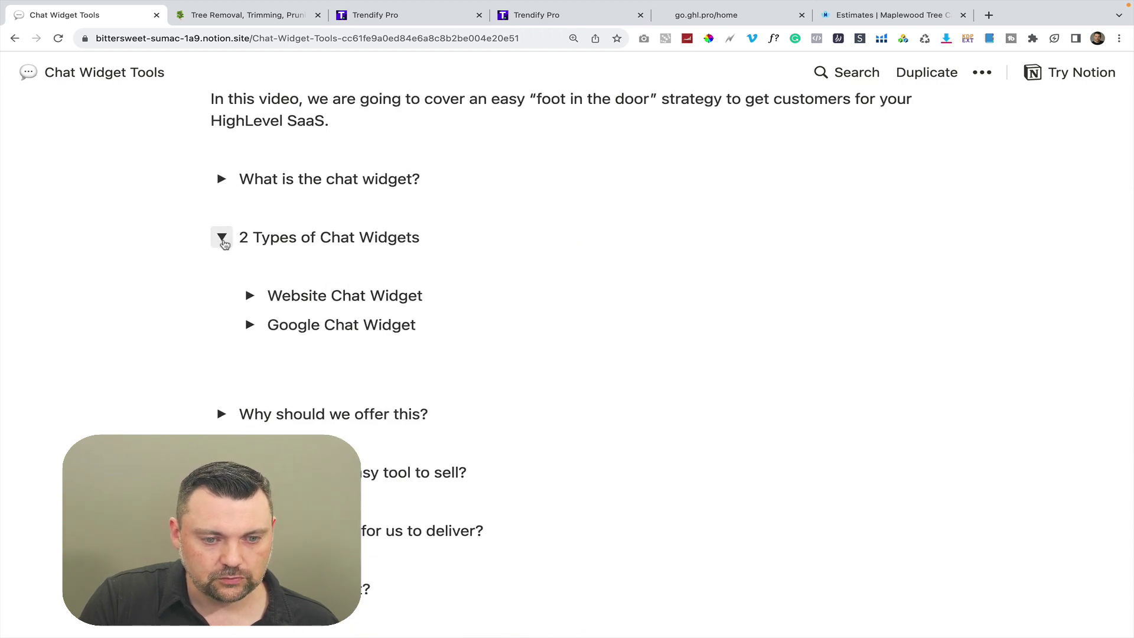
pyautogui.click(250, 324)
pyautogui.scroll(-2, 384, 443)
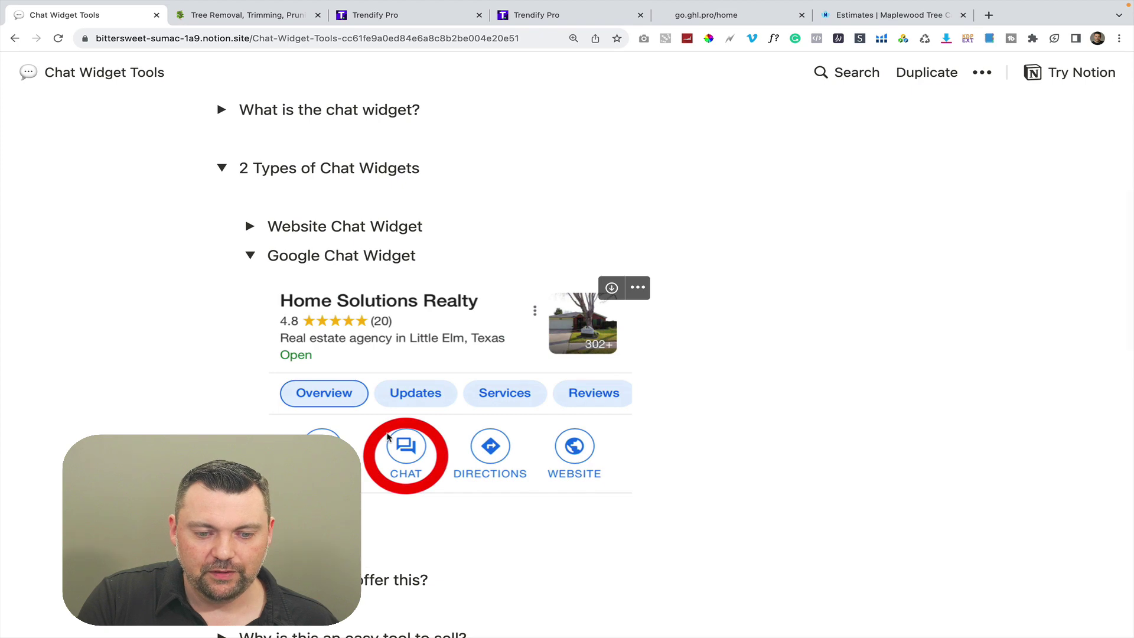
pyautogui.click(372, 15)
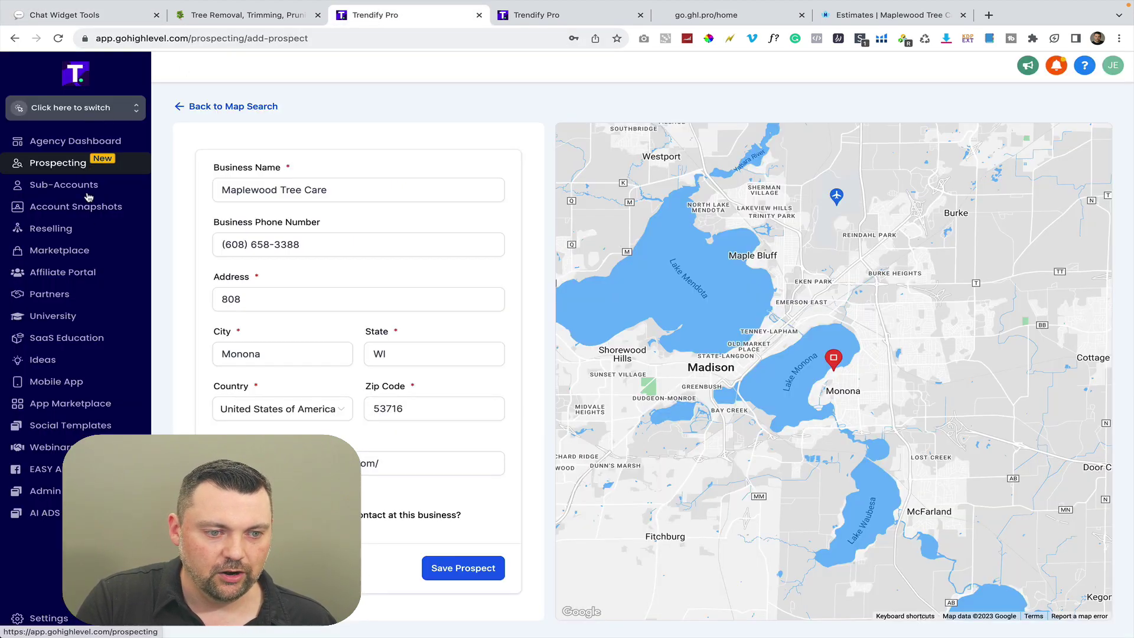
# Step: Go from the Trendify launchpad to the Conversations inbox
pyautogui.click(571, 18)
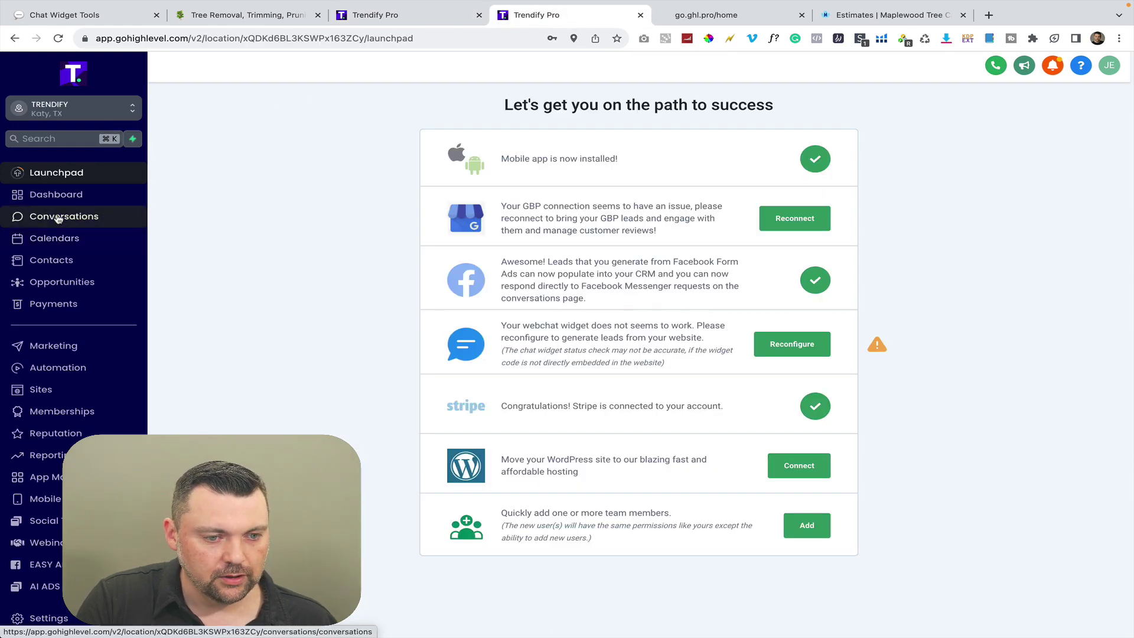
pyautogui.click(59, 218)
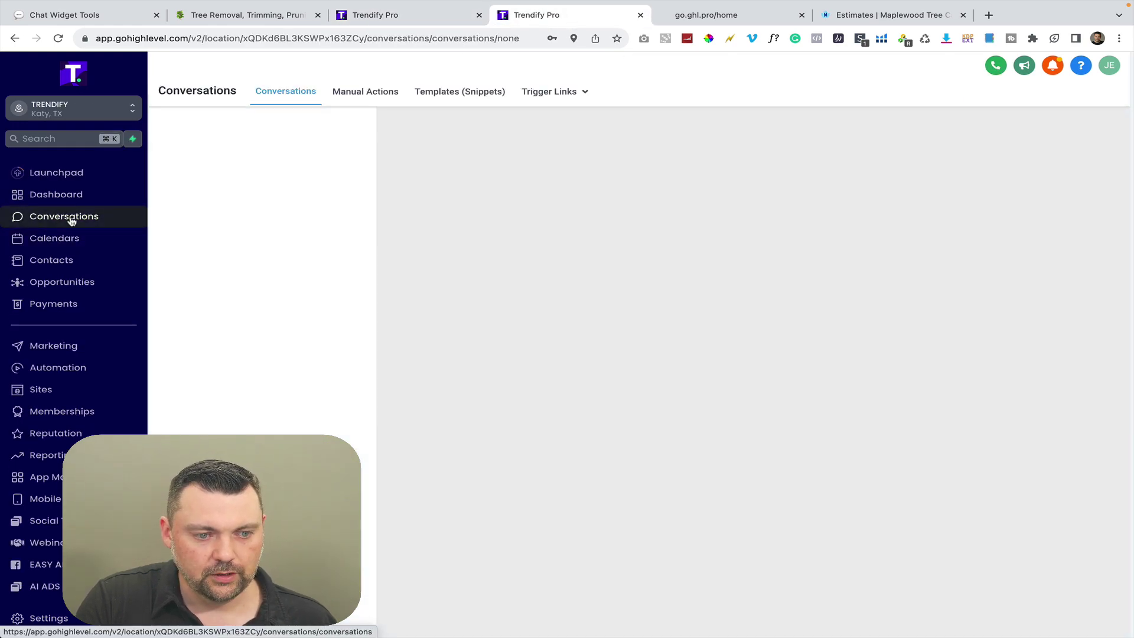